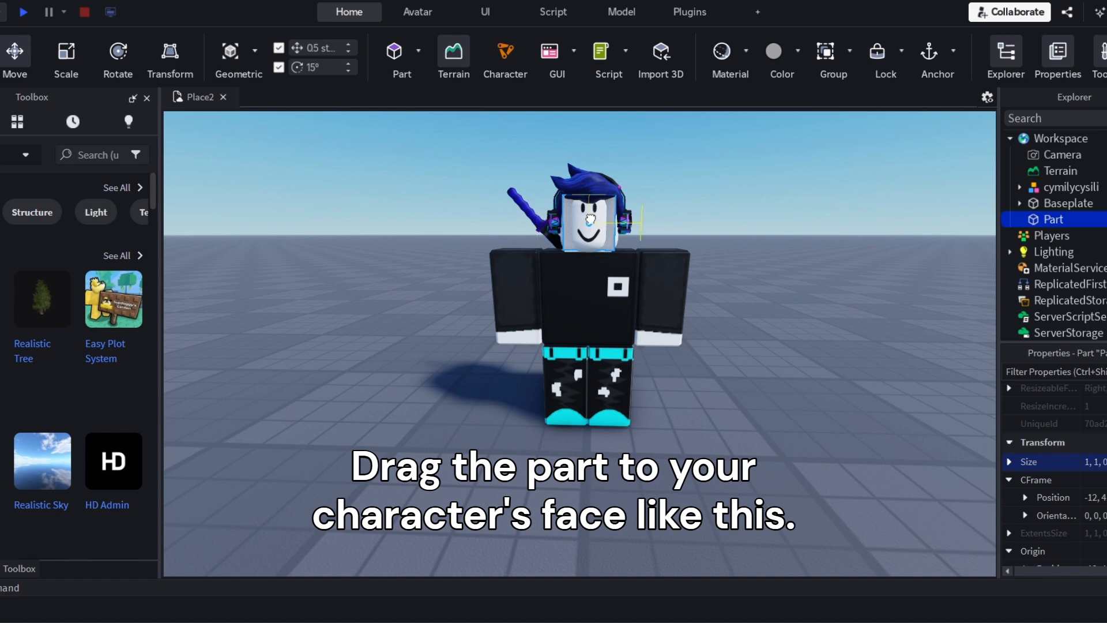
# Position the thin part over the character's face and move it slightly forward so it sits just in front of the head
pyautogui.moveTo(590, 220); pyautogui.dragTo(590, 221)
pyautogui.scroll(-3, 691, 252)
pyautogui.moveTo(691, 253); pyautogui.dragTo(691, 253, button='right')
pyautogui.scroll(5, 690, 254)
pyautogui.scroll(4, 690, 253)
pyautogui.scroll(-4, 691, 253)
pyautogui.scroll(3, 694, 253)
pyautogui.scroll(-5, 690, 252)
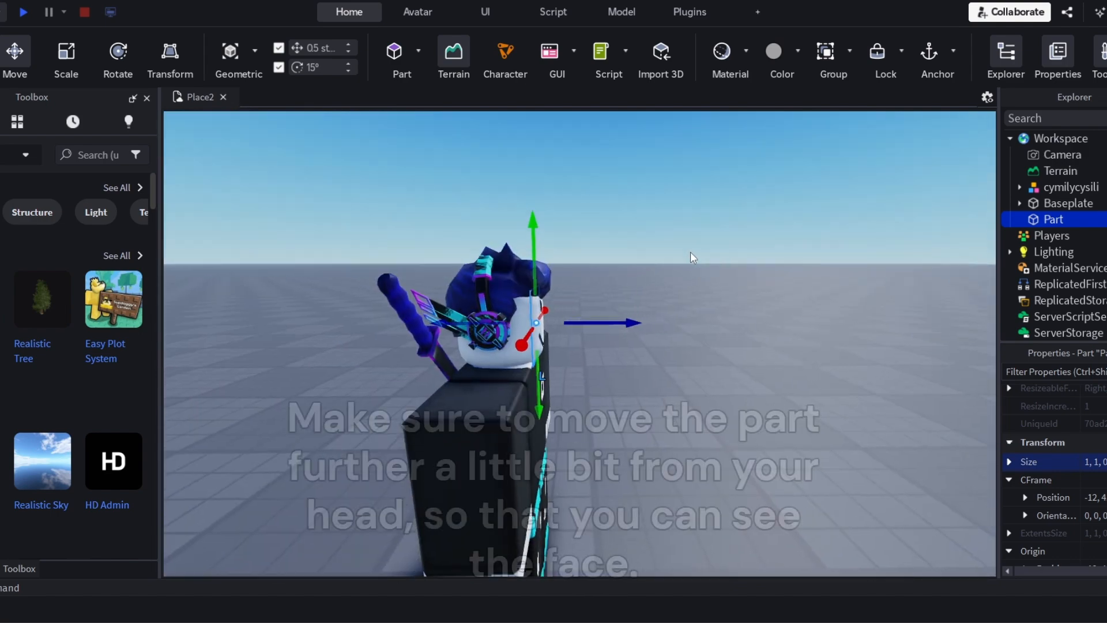
pyautogui.scroll(5, 691, 251)
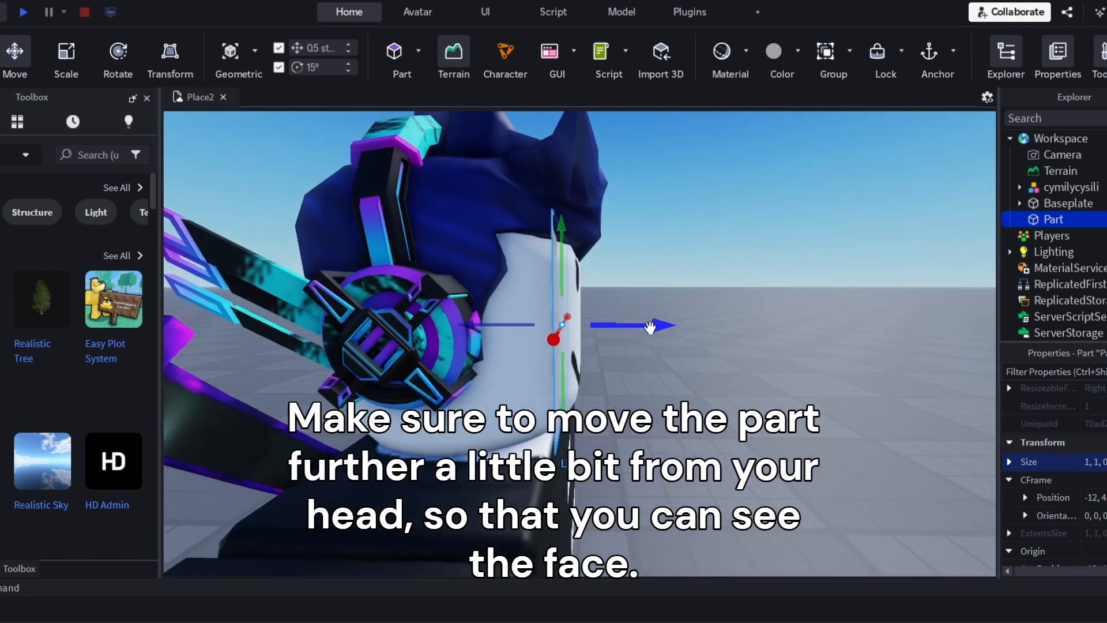
pyautogui.rightClick(650, 327)
pyautogui.click(614, 363)
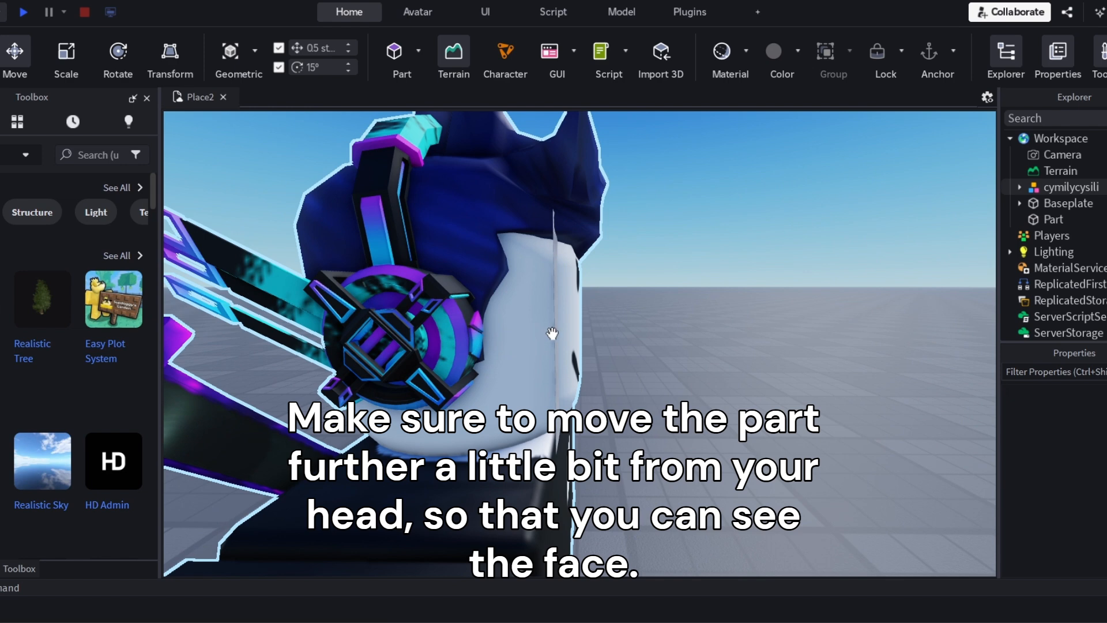
pyautogui.click(553, 333)
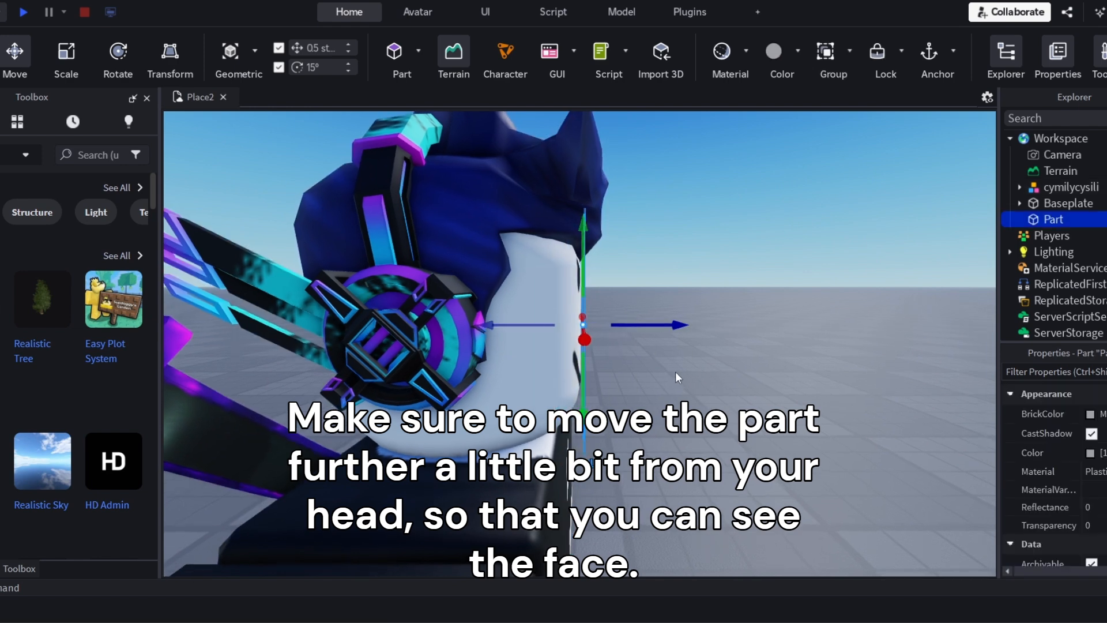
# Set the transparency of the face part to 1
pyautogui.moveTo(676, 371)
pyautogui.mouseDown(button='right')
pyautogui.moveTo(742, 366)
pyautogui.moveTo(675, 371)
pyautogui.mouseUp(button='right')
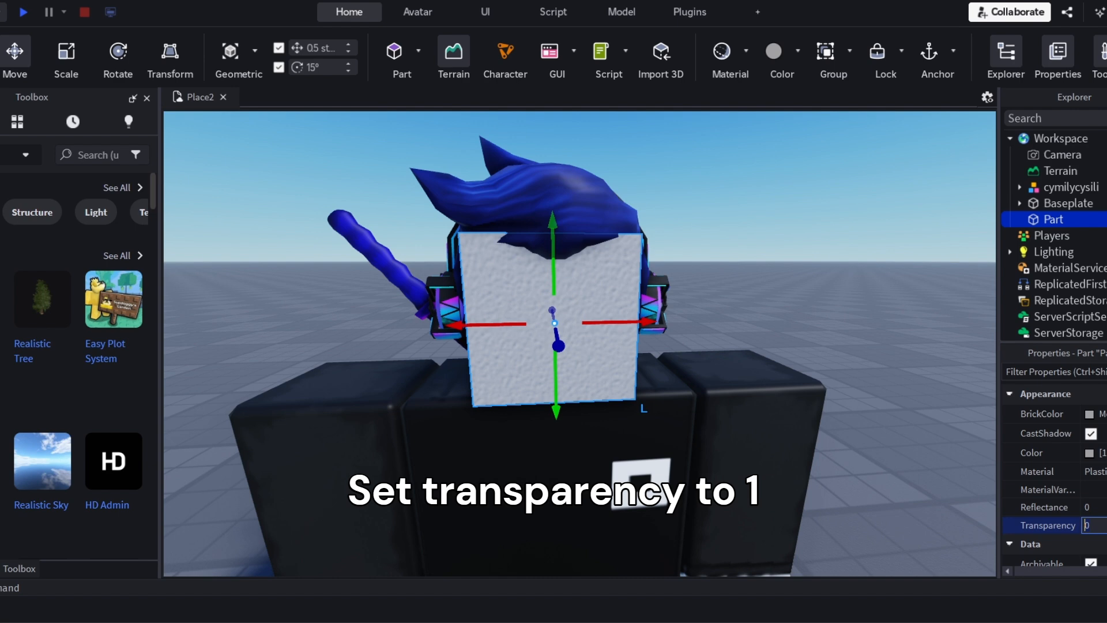
pyautogui.write('1')
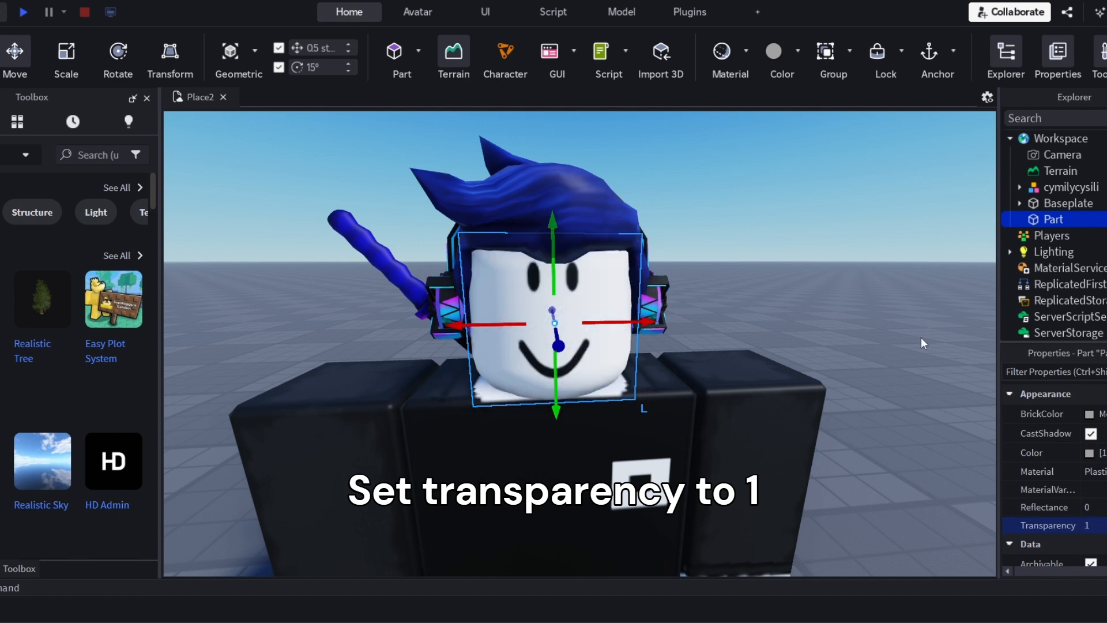
pyautogui.click(949, 333)
# Expand the character model and move the transparent part into its Head
pyautogui.click(1035, 191)
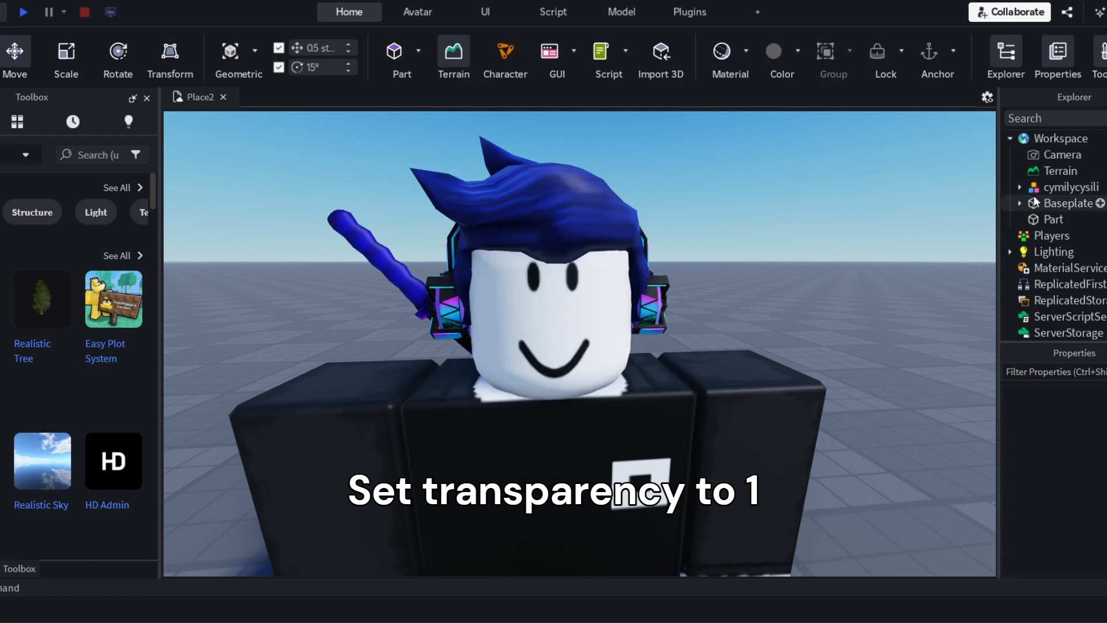
pyautogui.click(1020, 185)
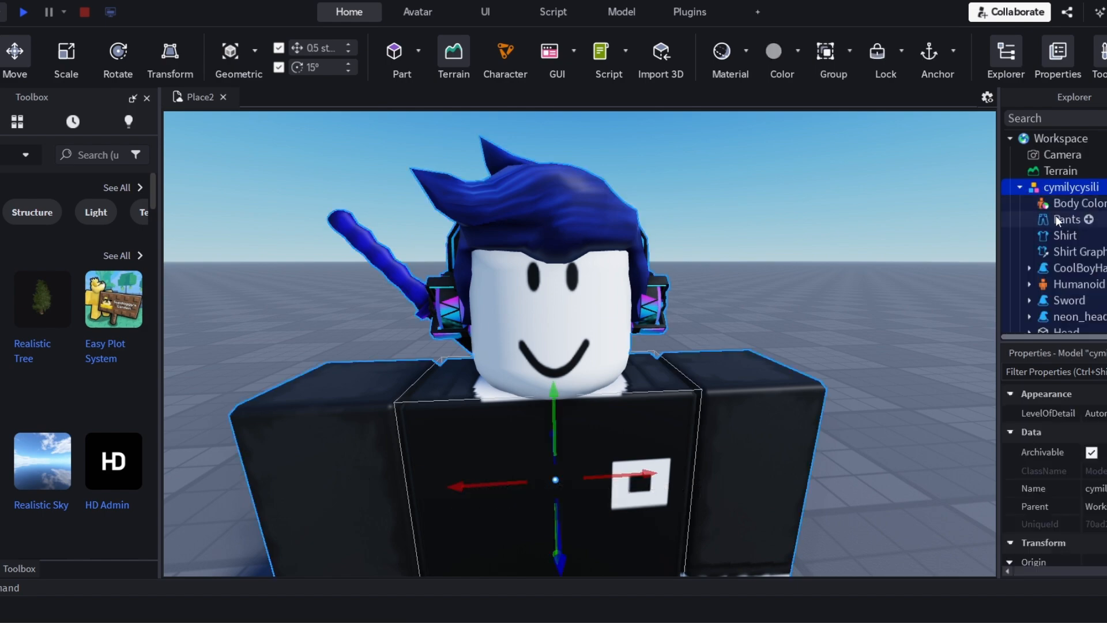
pyautogui.scroll(-3, 1057, 219)
pyautogui.scroll(-2, 1030, 191)
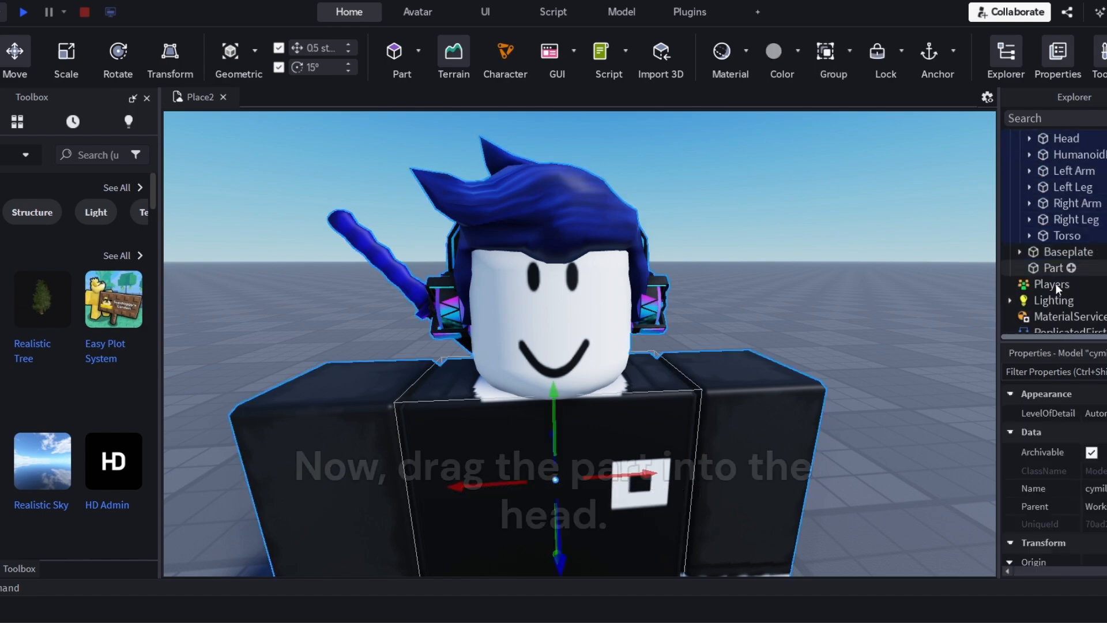
pyautogui.moveTo(1047, 269); pyautogui.dragTo(1069, 243)
pyautogui.scroll(2, 1066, 243)
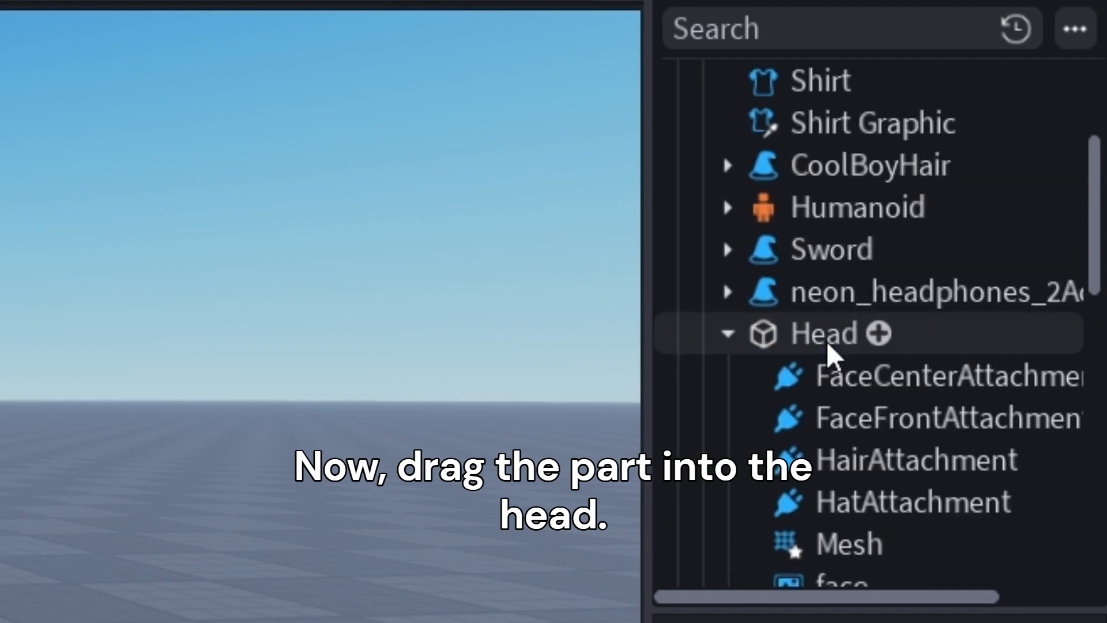
# Move the face decal from the Head into the transparent part
pyautogui.scroll(-3, 828, 352)
pyautogui.scroll(1, 828, 353)
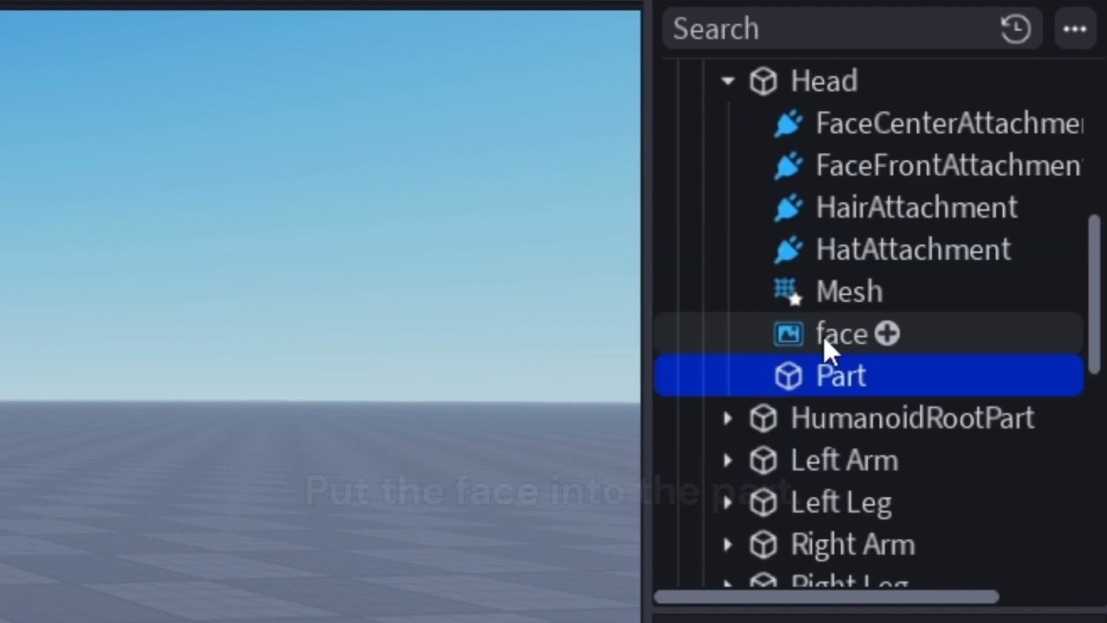
pyautogui.moveTo(830, 346); pyautogui.dragTo(853, 389)
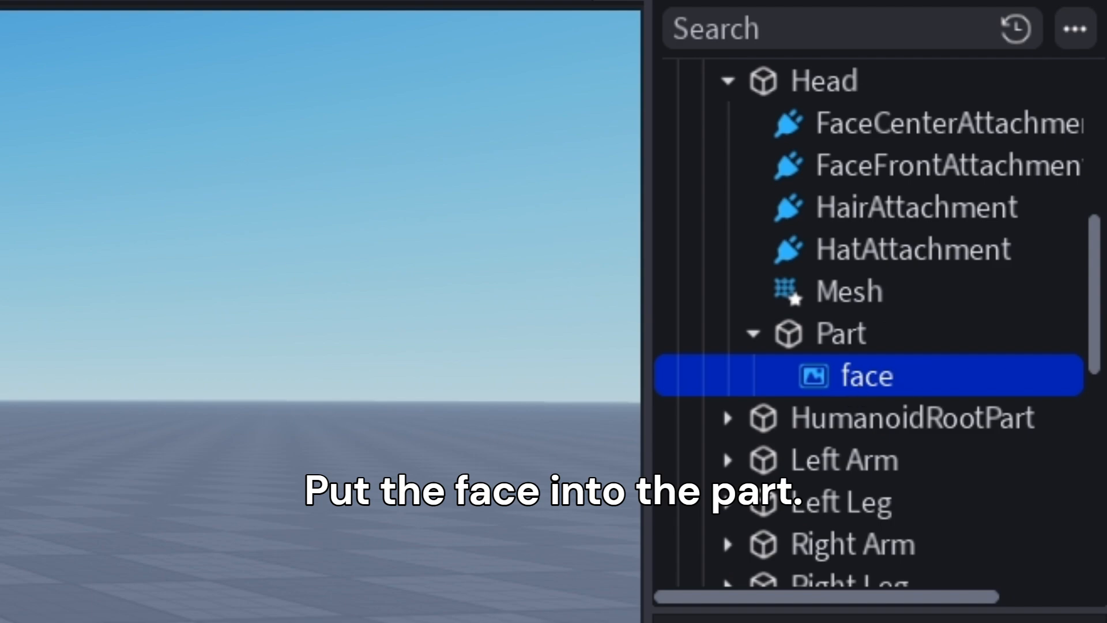
pyautogui.click(5, 272)
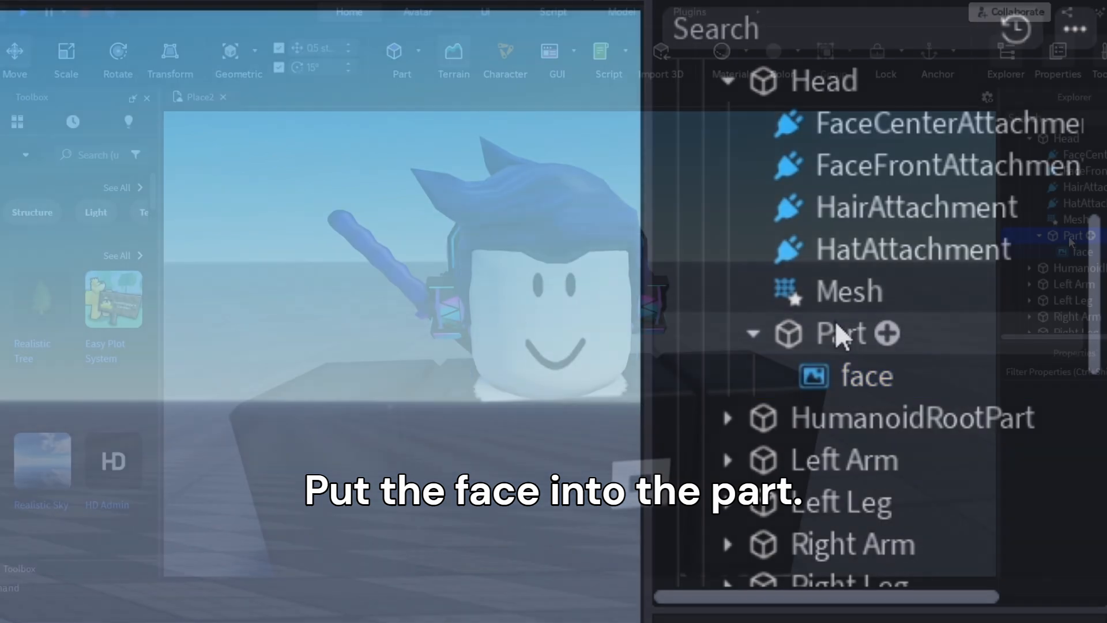
# Duplicate the part inside the Head together with its face decal
pyautogui.click(831, 334)
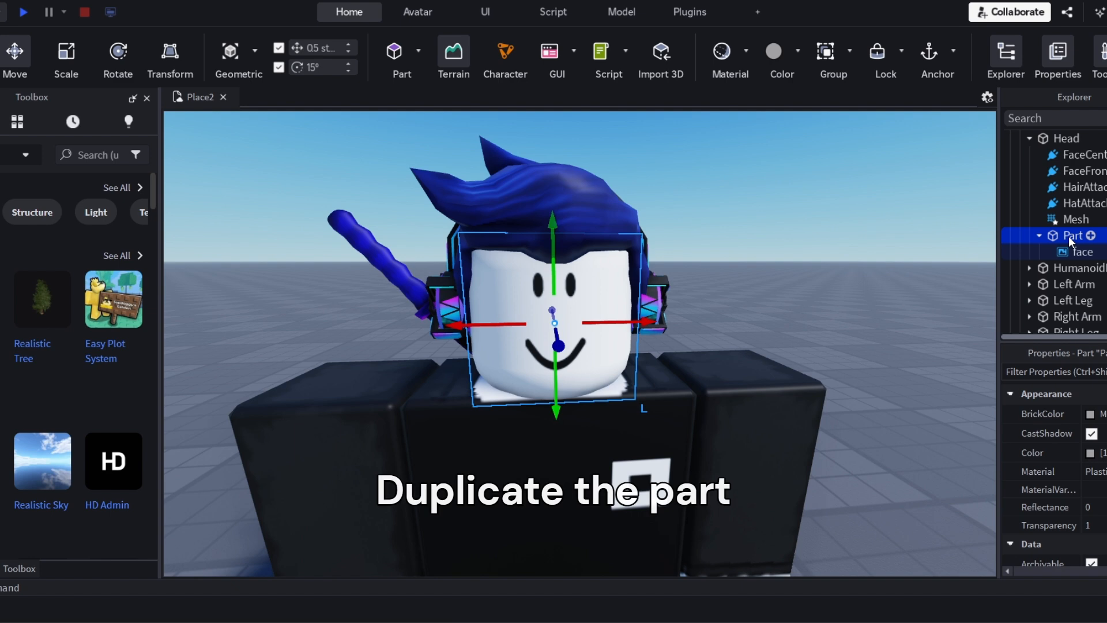
pyautogui.rightClick(1068, 237)
pyautogui.click(1053, 279)
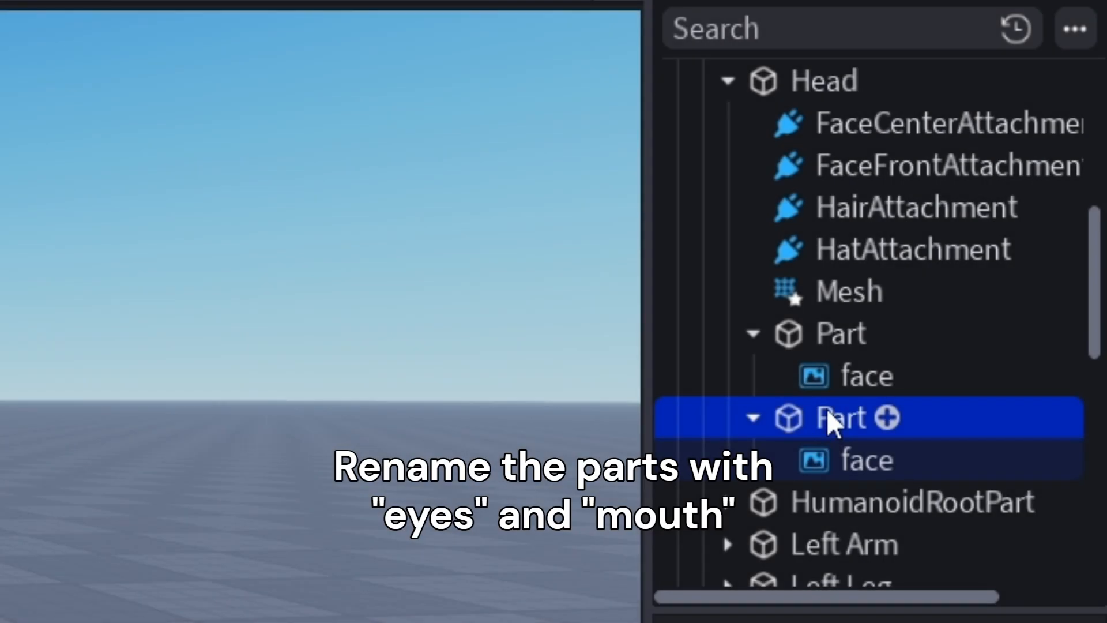
# Rename the duplicated part as Mouth and the original part as Eyes
pyautogui.click(832, 418)
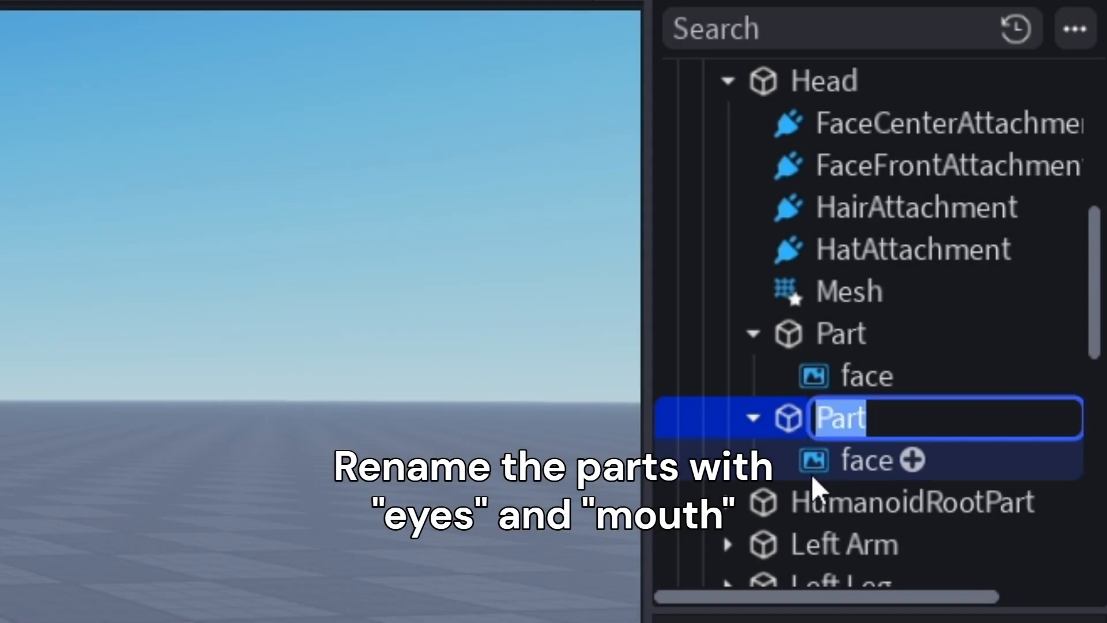
pyautogui.write("Mouth'")
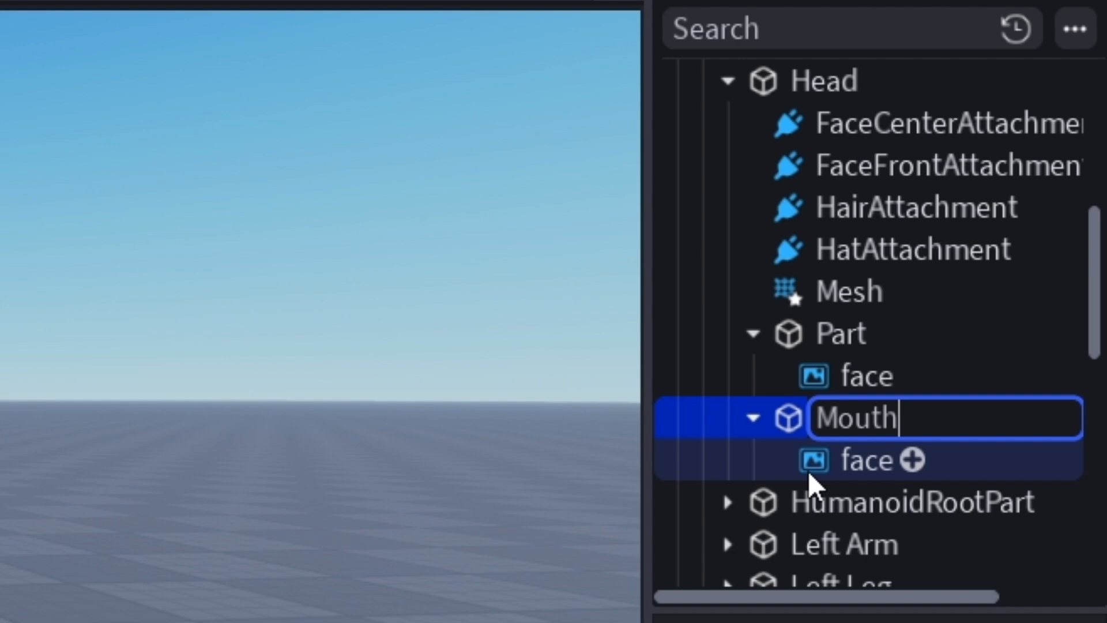
pyautogui.press('Return')
pyautogui.click(838, 337)
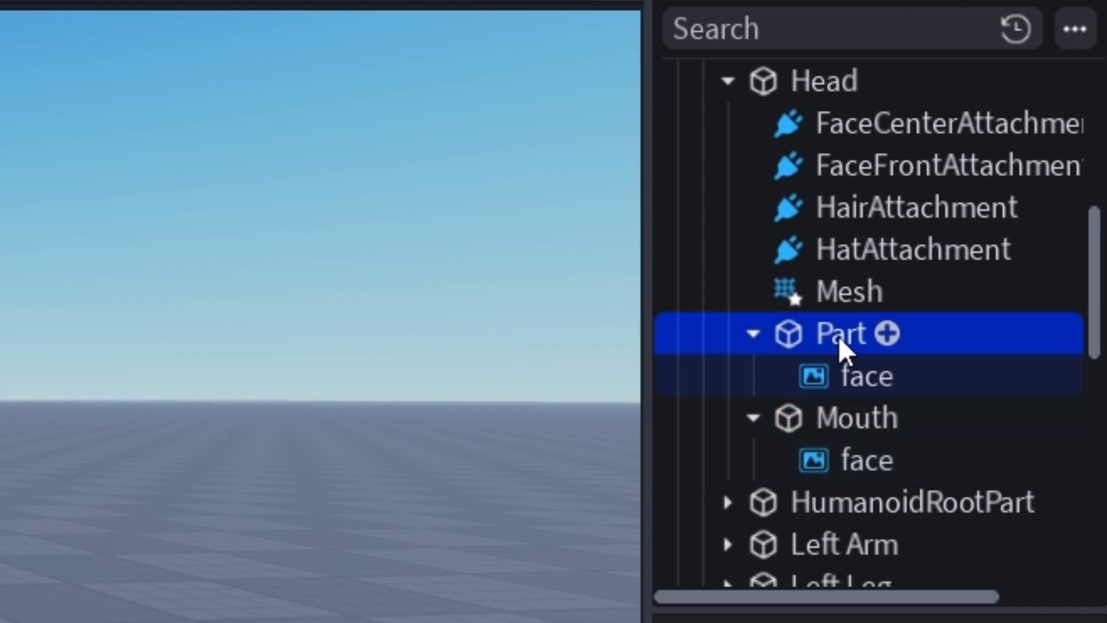
pyautogui.click(838, 336)
pyautogui.write('Eyes')
pyautogui.press('Return')
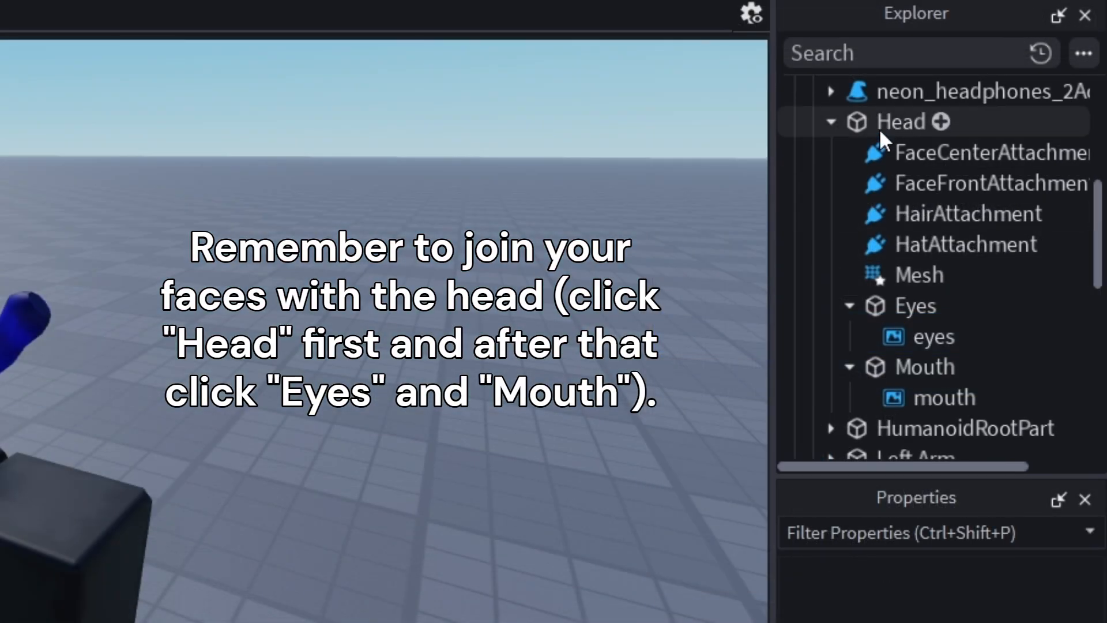
# Select the Head first, add the Eyes and Mouth parts, and join them in place with Easy Weld
pyautogui.click(882, 132)
pyautogui.keyDown('ctrl'); pyautogui.click(906, 306); pyautogui.keyUp('ctrl')
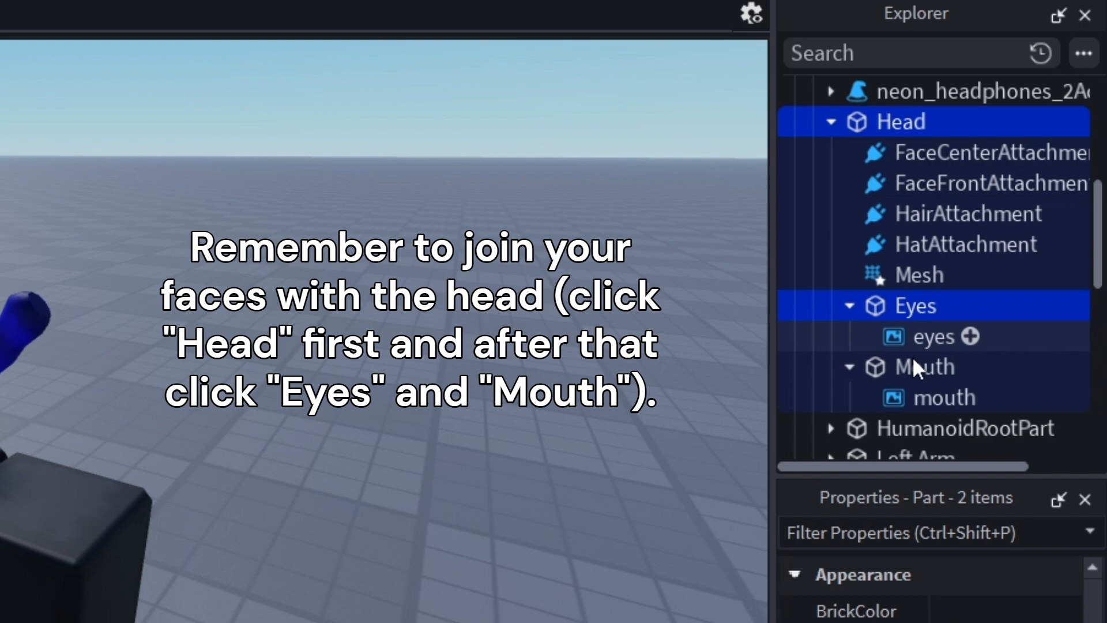
pyautogui.keyDown('ctrl'); pyautogui.click(913, 369); pyautogui.keyUp('ctrl')
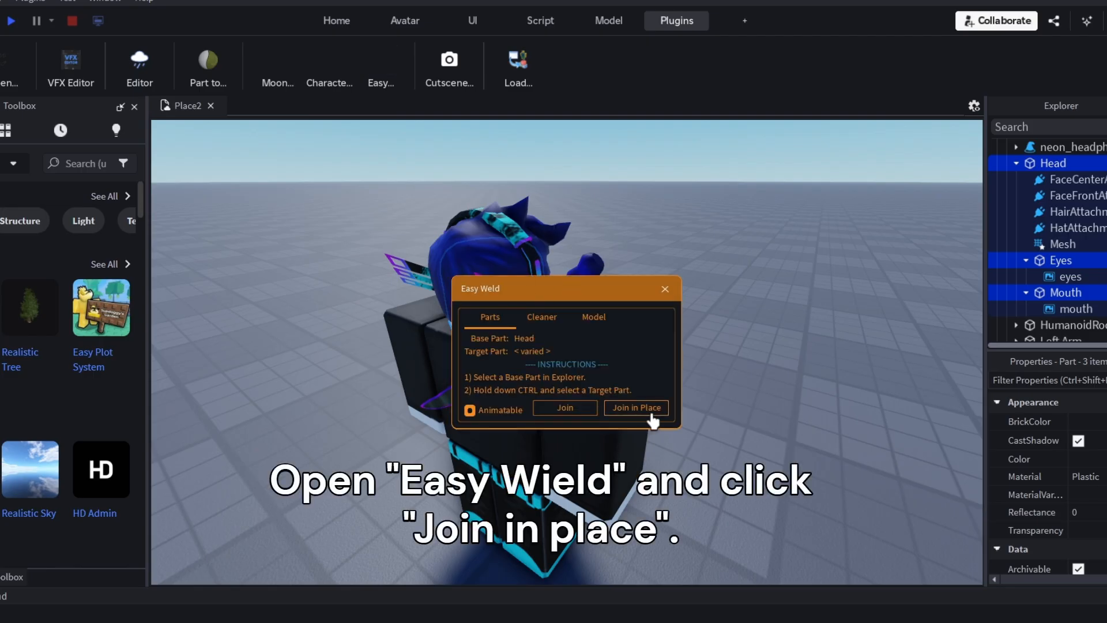
pyautogui.click(652, 414)
pyautogui.click(665, 289)
pyautogui.scroll(-1, 1063, 278)
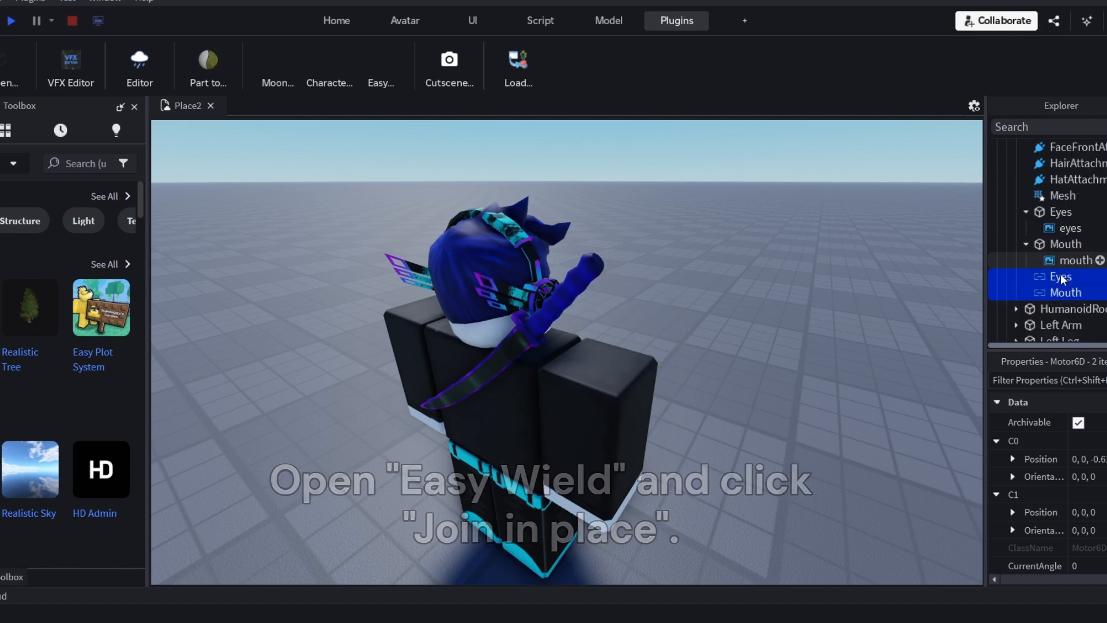
pyautogui.scroll(4, 1033, 253)
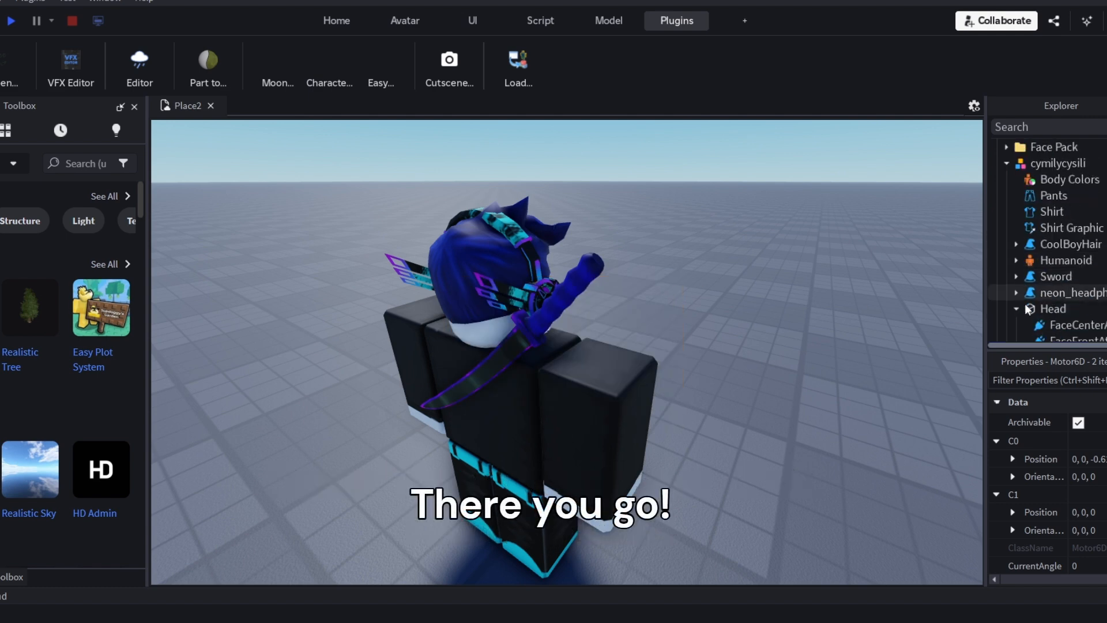
pyautogui.scroll(-3, 1027, 300)
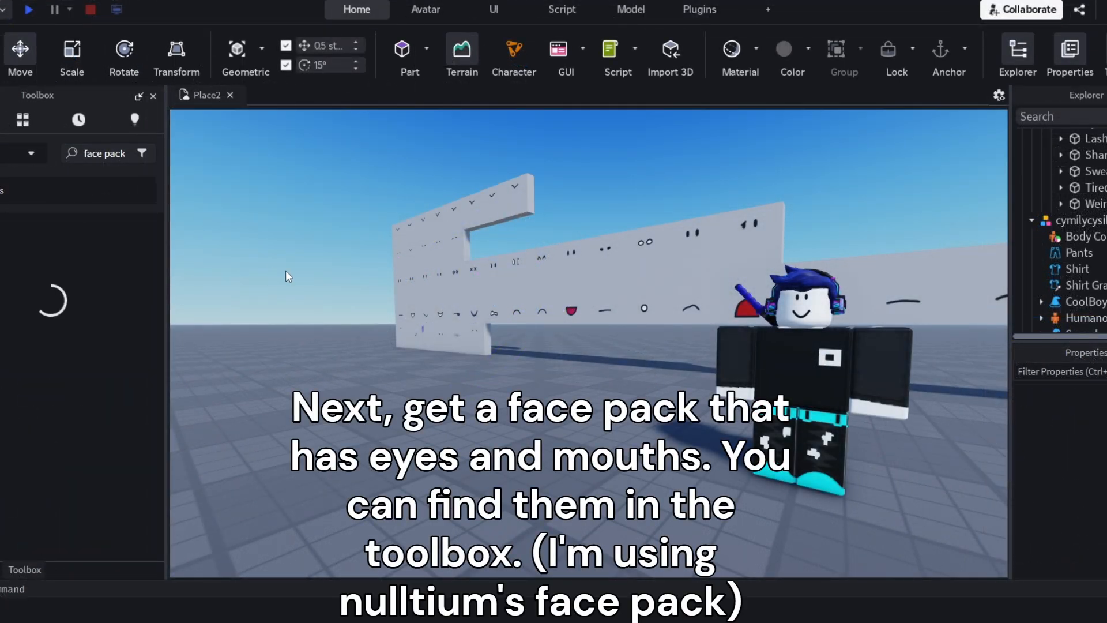
# Browse the Toolbox models for a face pack that has separate eyes and mouths
pyautogui.scroll(-5, 65, 312)
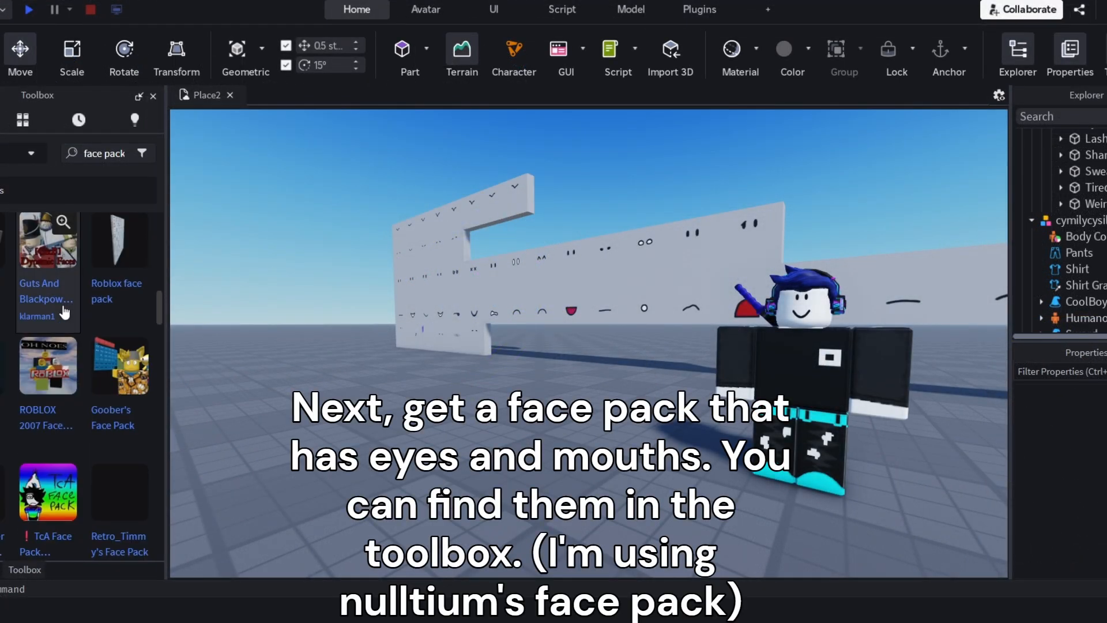
pyautogui.scroll(-10, 65, 312)
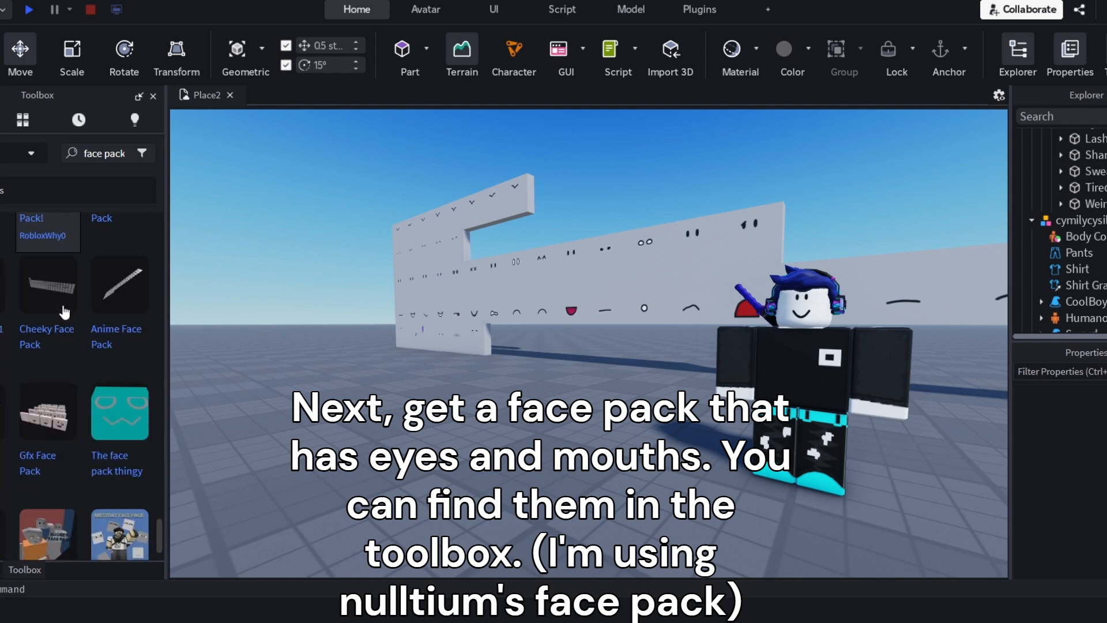
pyautogui.scroll(-2, 64, 312)
pyautogui.scroll(-5, 48, 327)
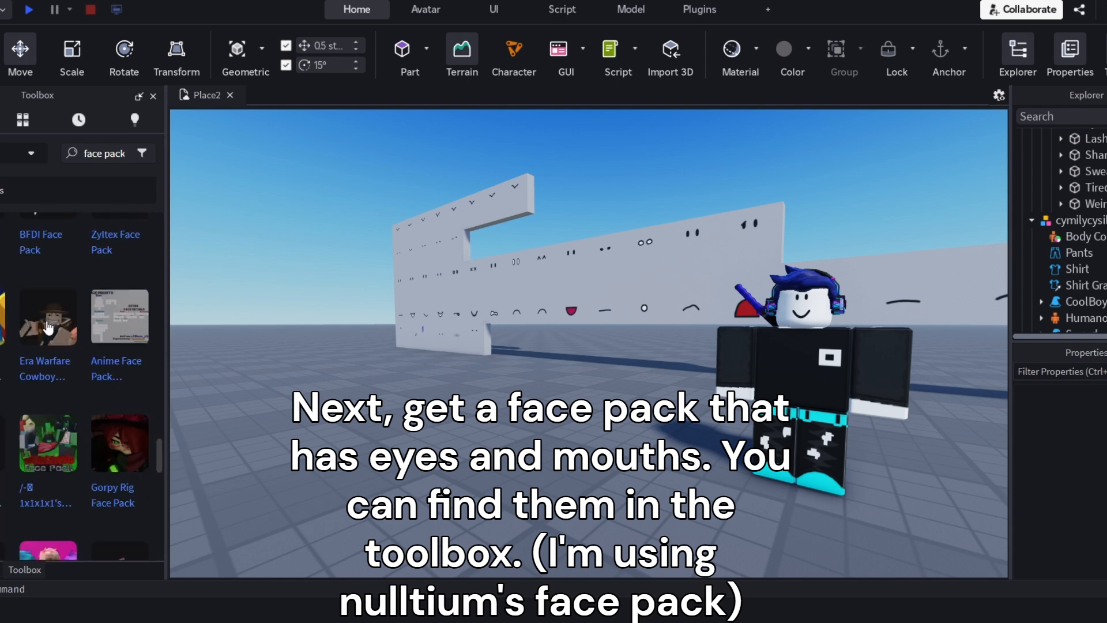
pyautogui.scroll(-2, 48, 328)
# Find the Default eyes part on the face pack wall and copy the texture of its decal
pyautogui.press('a')
pyautogui.moveTo(419, 315); pyautogui.dragTo(433, 331, button='right')
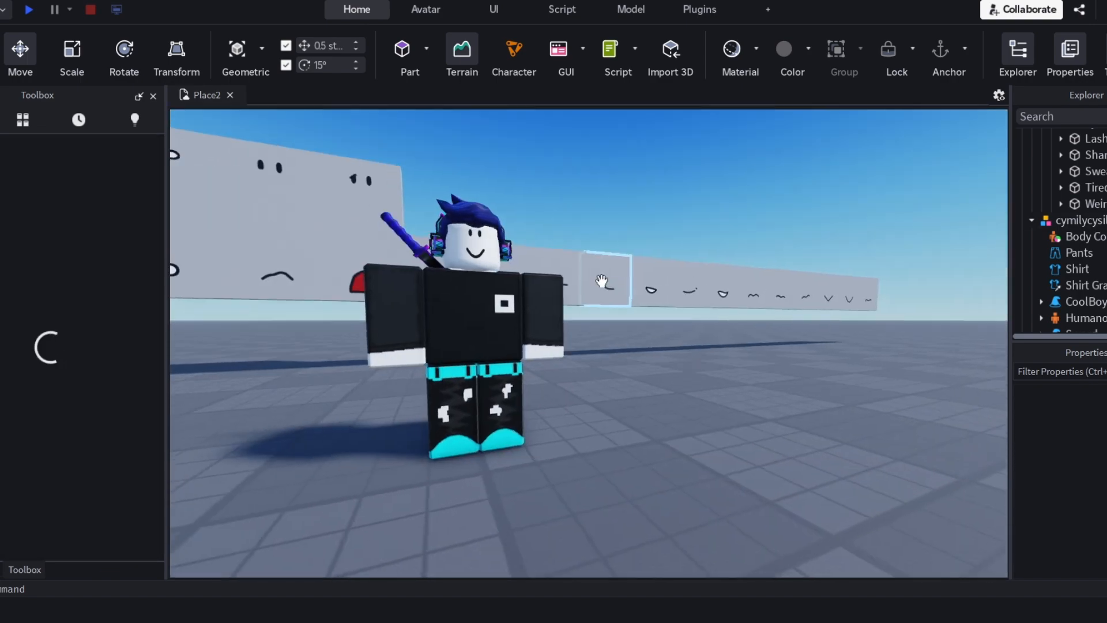
pyautogui.scroll(3, 702, 369)
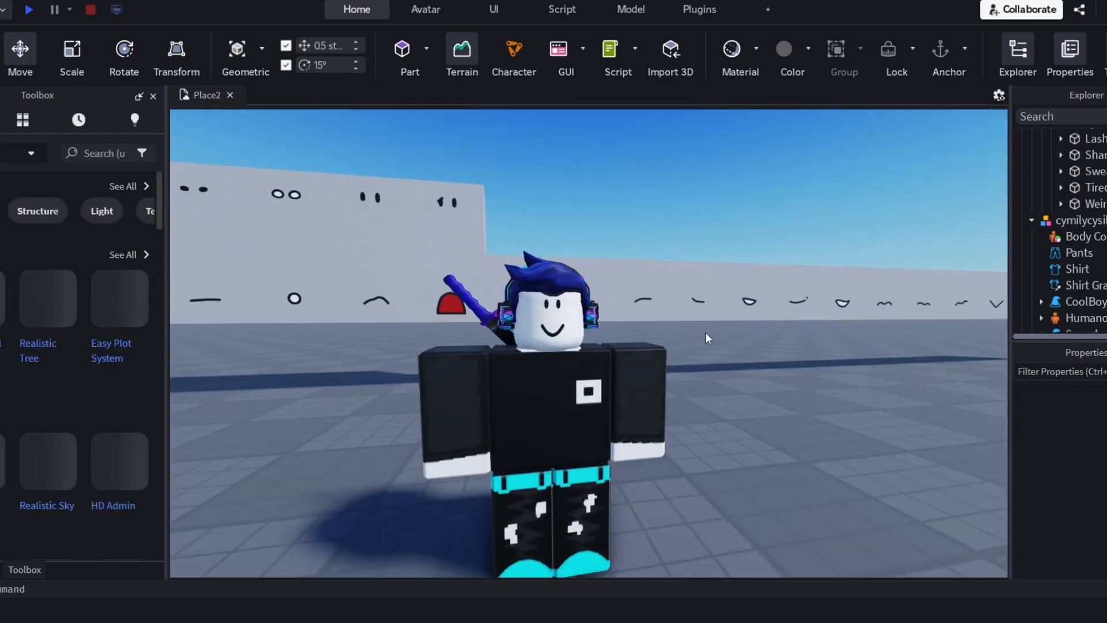
pyautogui.click(680, 369)
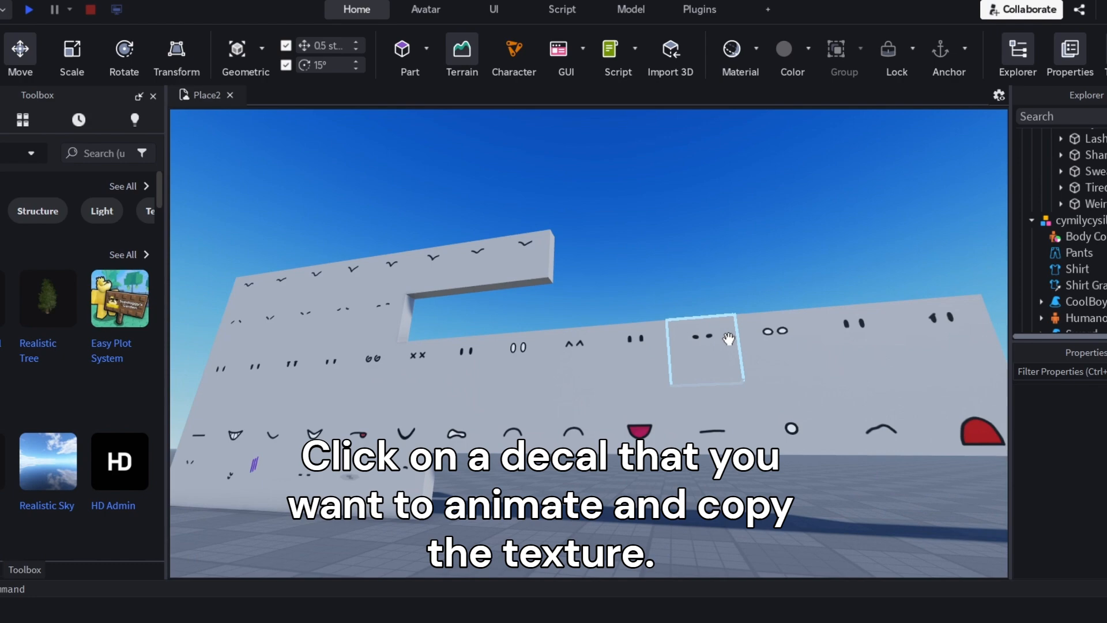
pyautogui.scroll(5, 638, 327)
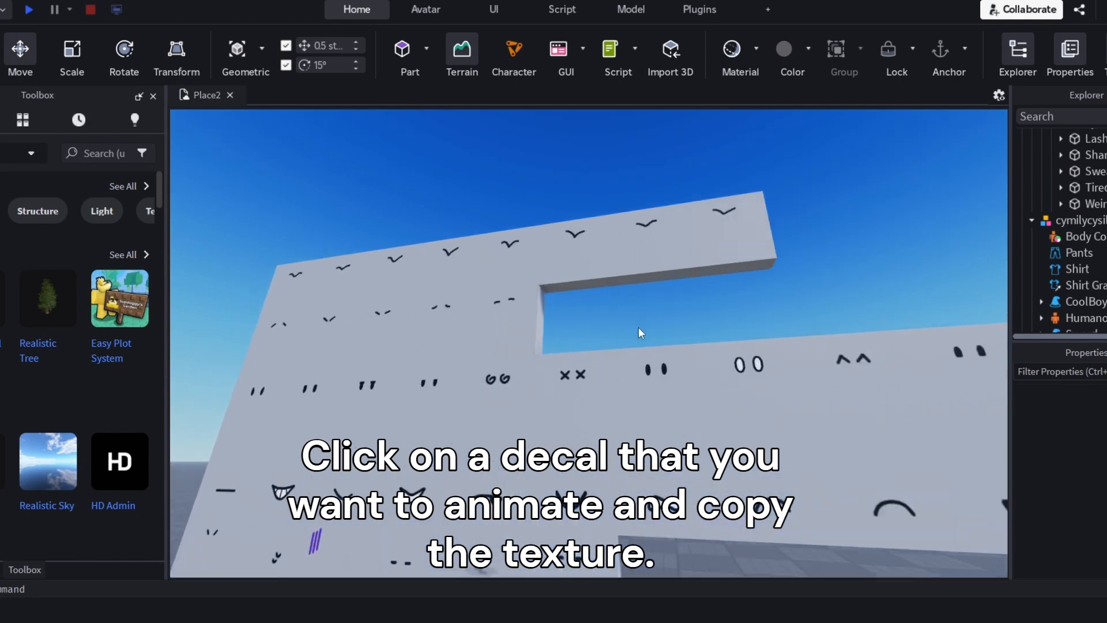
pyautogui.click(629, 392)
pyautogui.click(1061, 187)
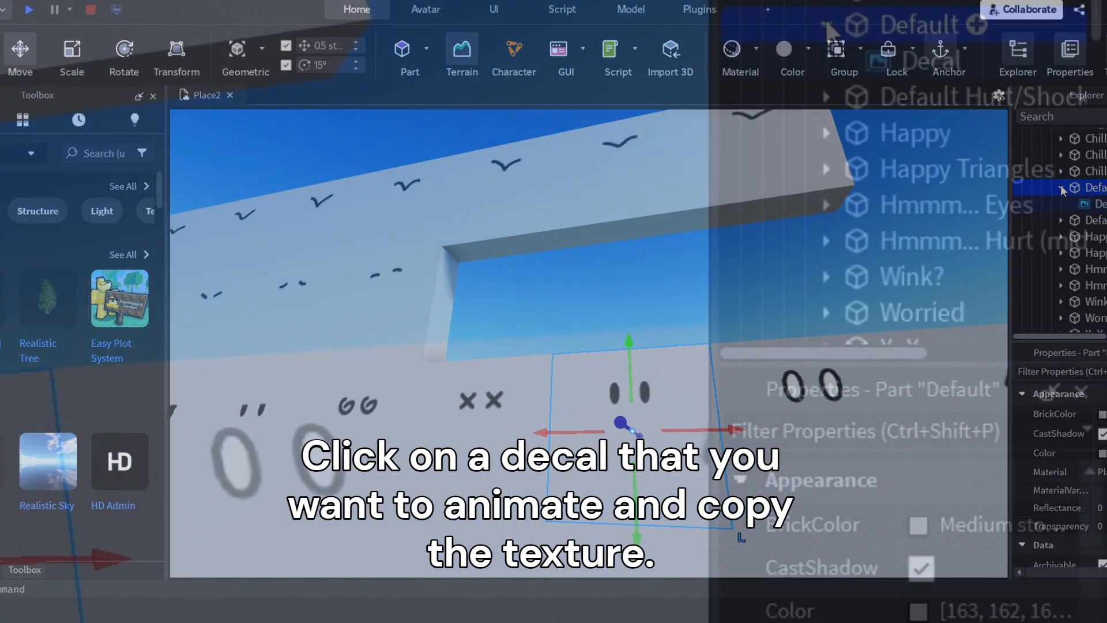
pyautogui.click(1096, 204)
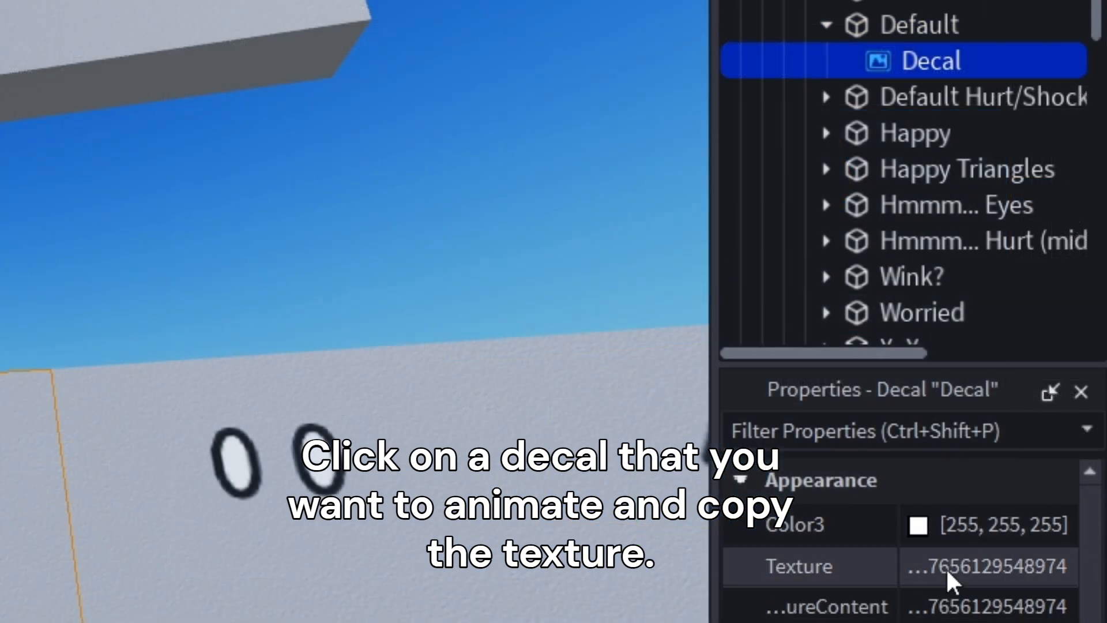
pyautogui.click(947, 571)
pyautogui.click(495, 258)
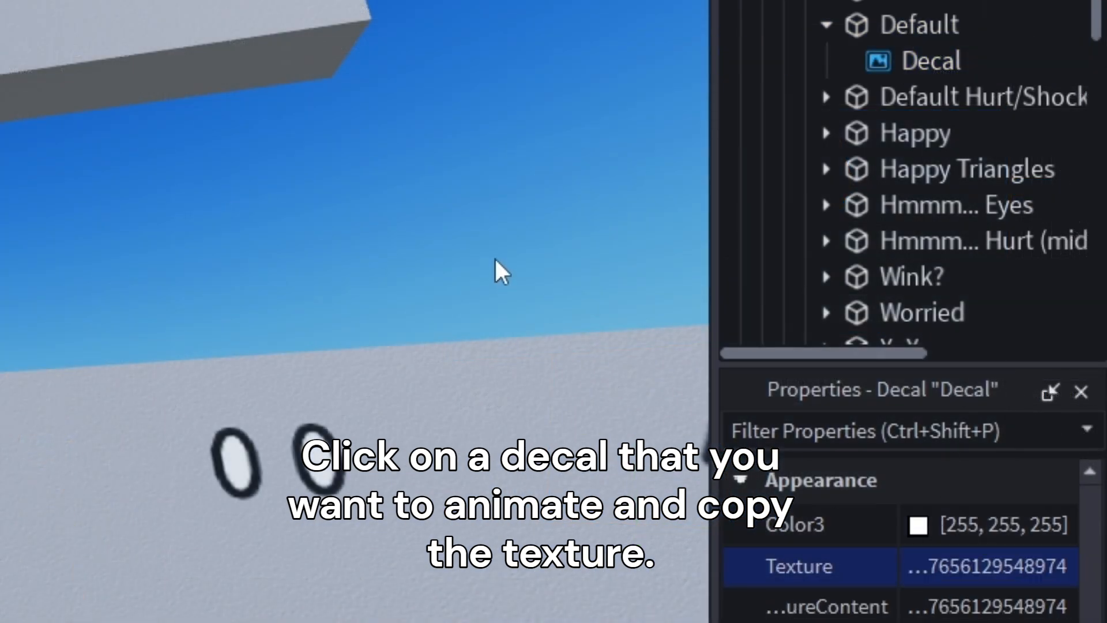
# Collapse the Face Pack folder, then select the character model and bring its Head contents into view
pyautogui.scroll(8, 906, 109)
pyautogui.click(756, 23)
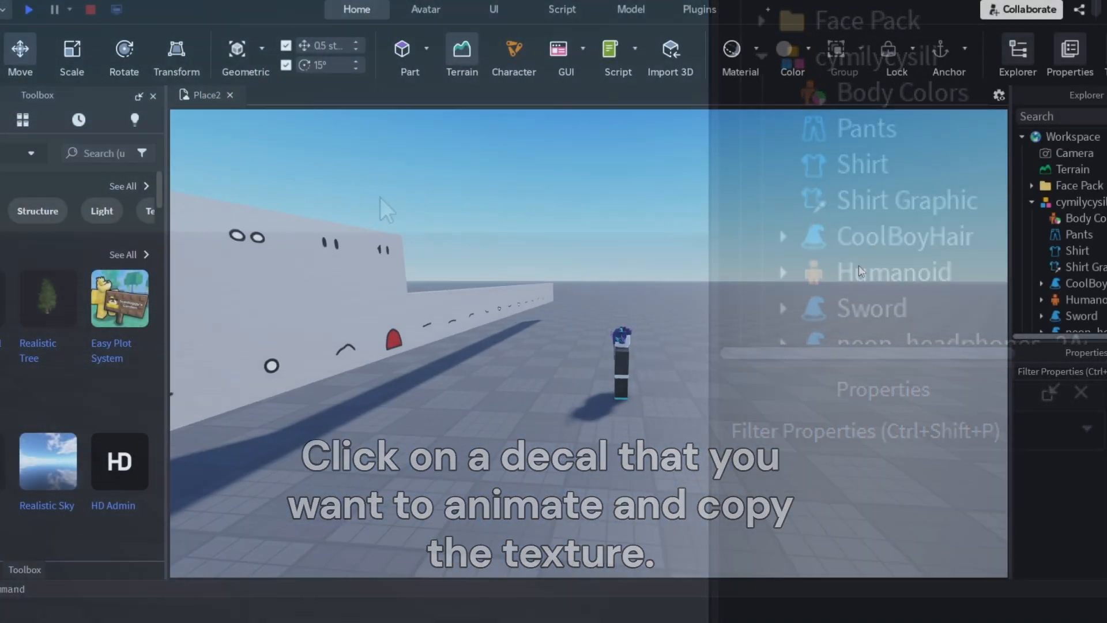
pyautogui.moveTo(859, 265); pyautogui.dragTo(860, 276, button='right')
pyautogui.moveTo(620, 388); pyautogui.dragTo(597, 387)
pyautogui.scroll(-2, 1080, 214)
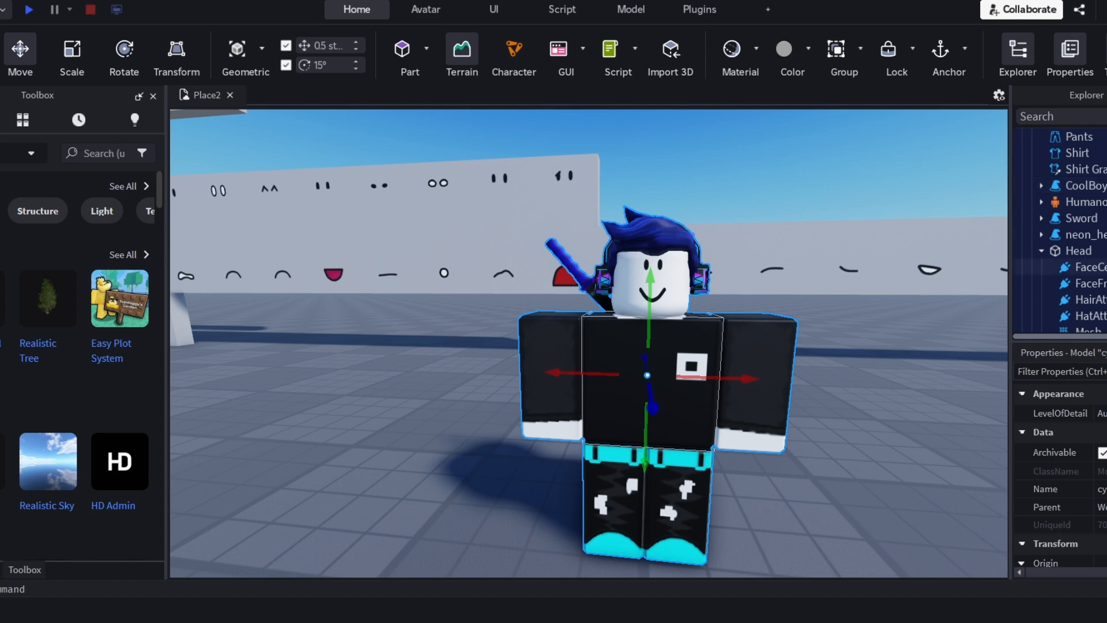
pyautogui.scroll(-1, 1095, 274)
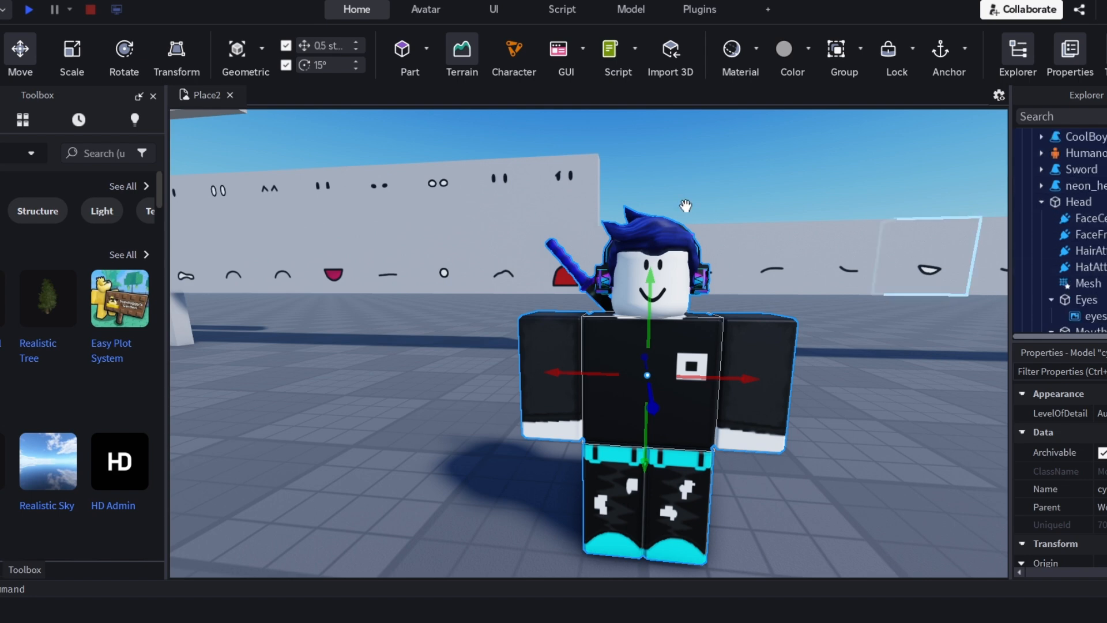
# Open Moon Animator, create a new Moon 2 file, and add the character rig to it
pyautogui.click(699, 9)
pyautogui.click(297, 50)
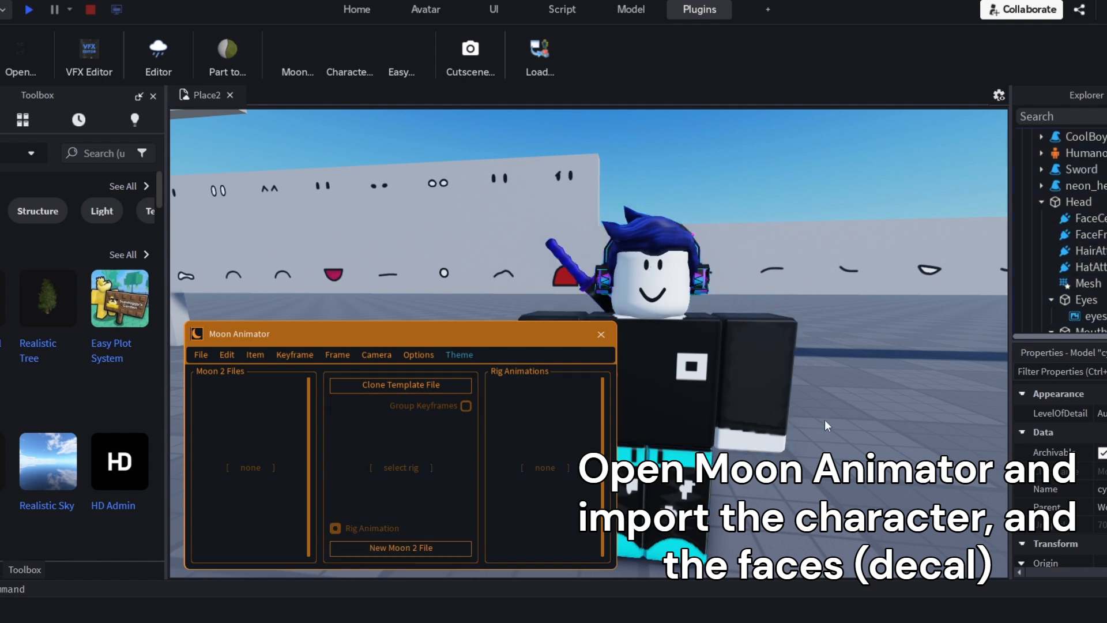
pyautogui.click(400, 547)
pyautogui.click(195, 376)
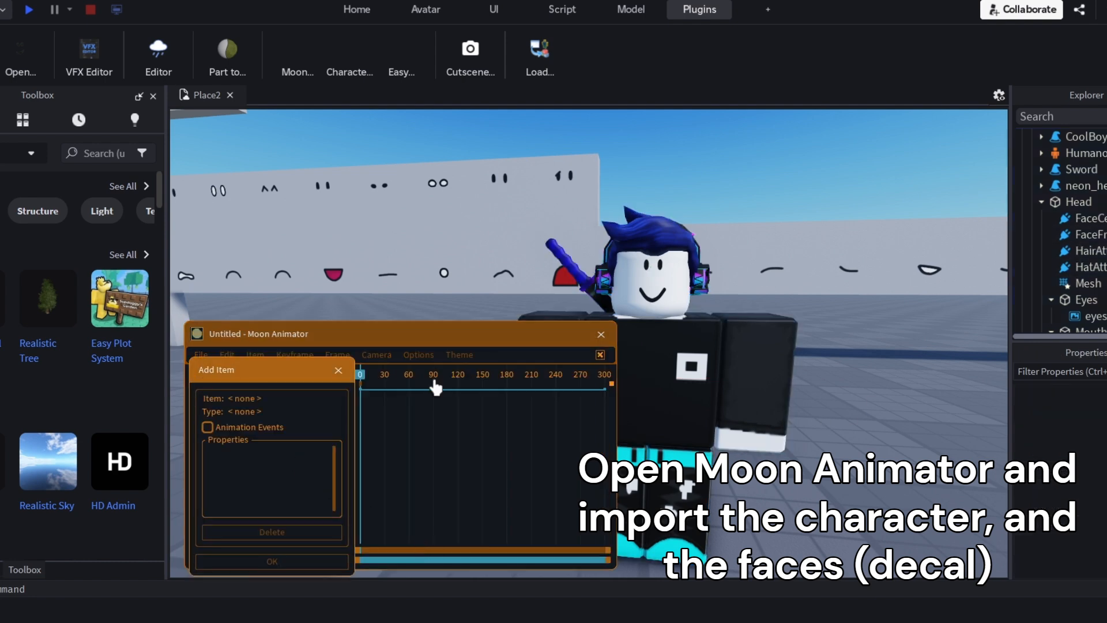
pyautogui.click(272, 561)
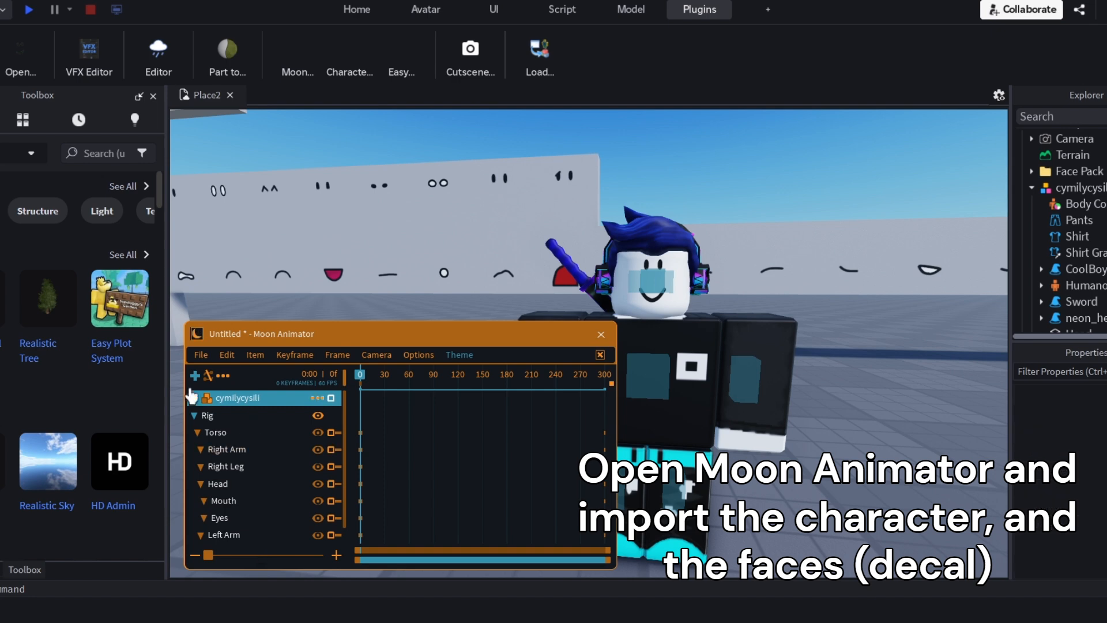
# Add the character's eyes and mouth decals to the animation with only the Texture property enabled
pyautogui.click(195, 375)
pyautogui.scroll(-5, 1082, 257)
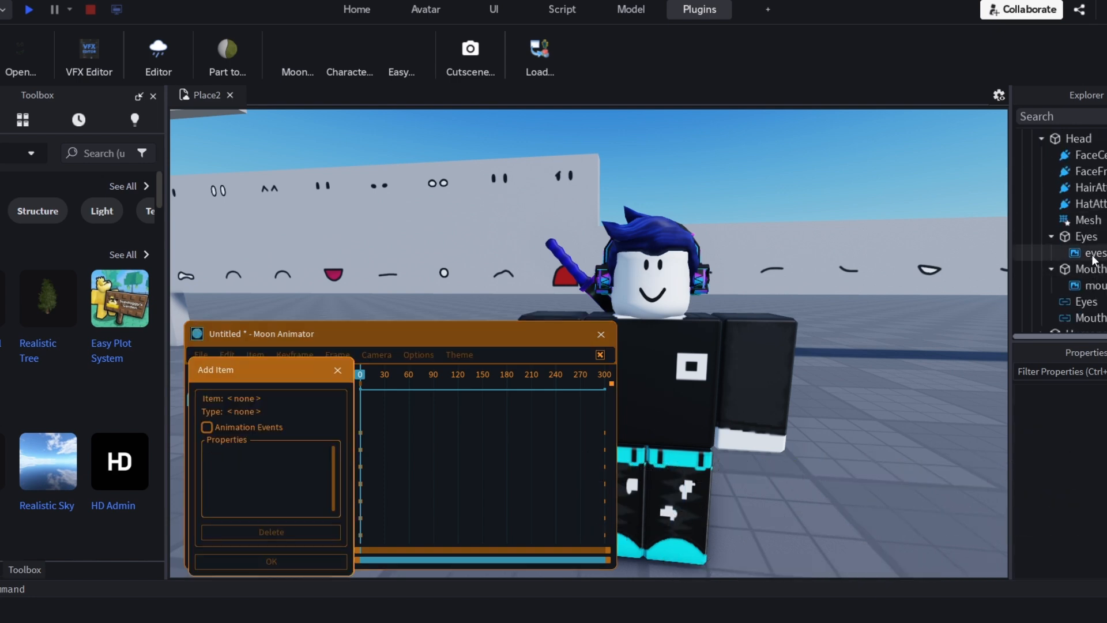
pyautogui.keyDown('ctrl'); pyautogui.click(1088, 286); pyautogui.keyUp('ctrl')
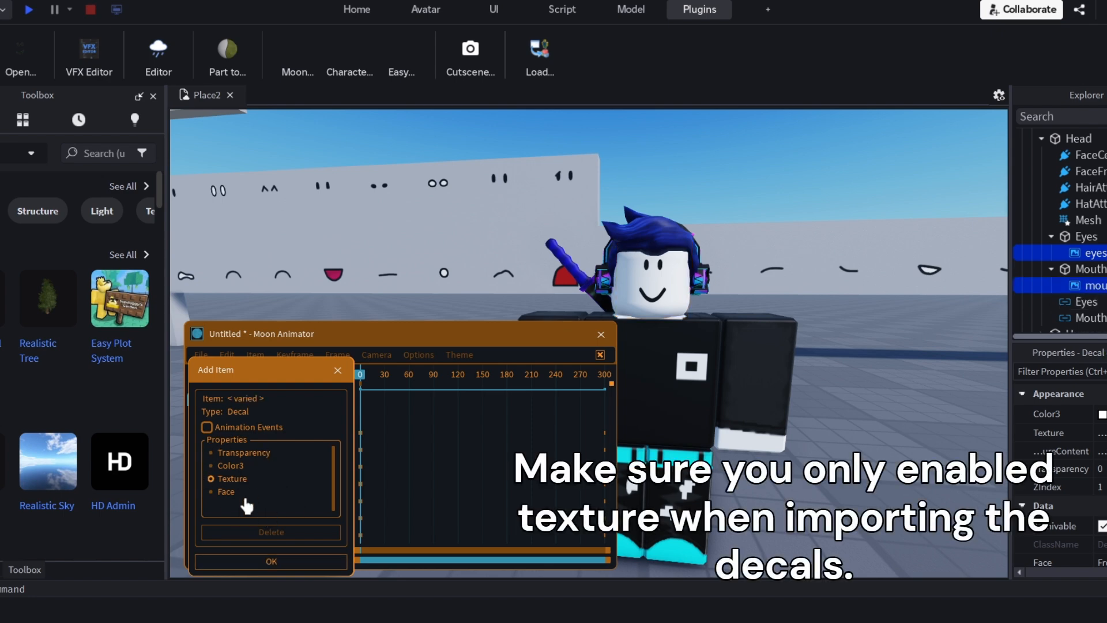
pyautogui.click(271, 561)
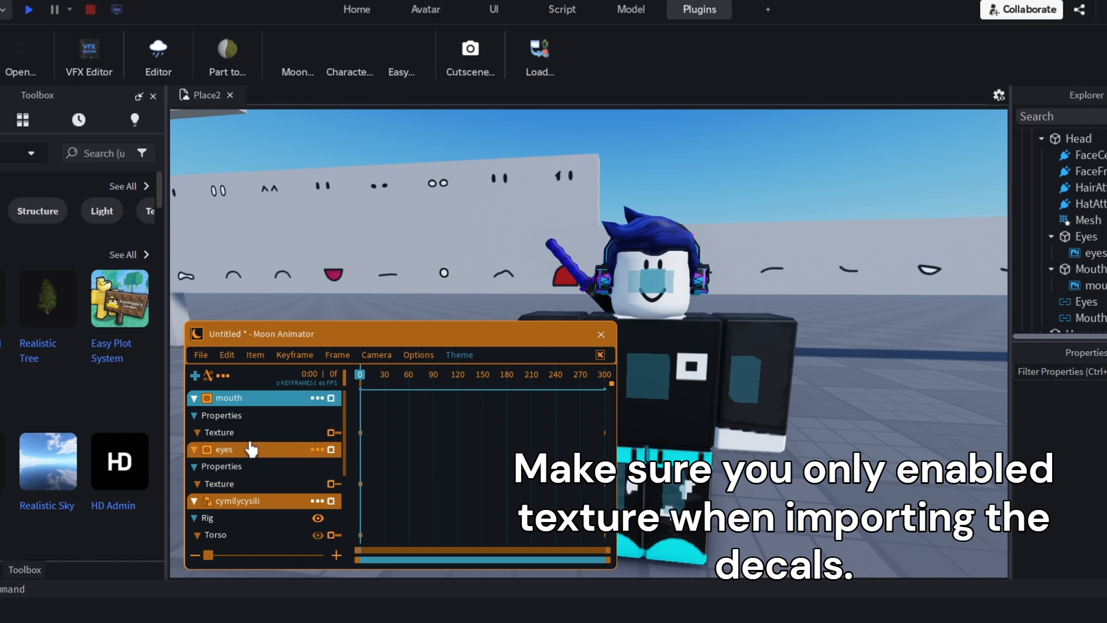
pyautogui.scroll(-2, 1103, 235)
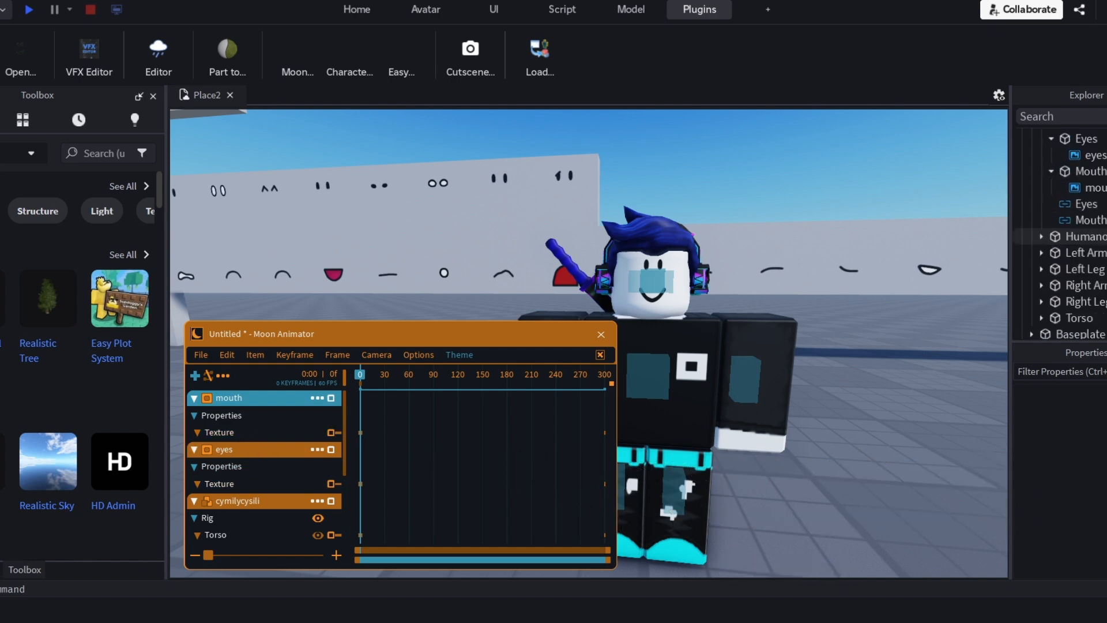
pyautogui.scroll(2, 1106, 236)
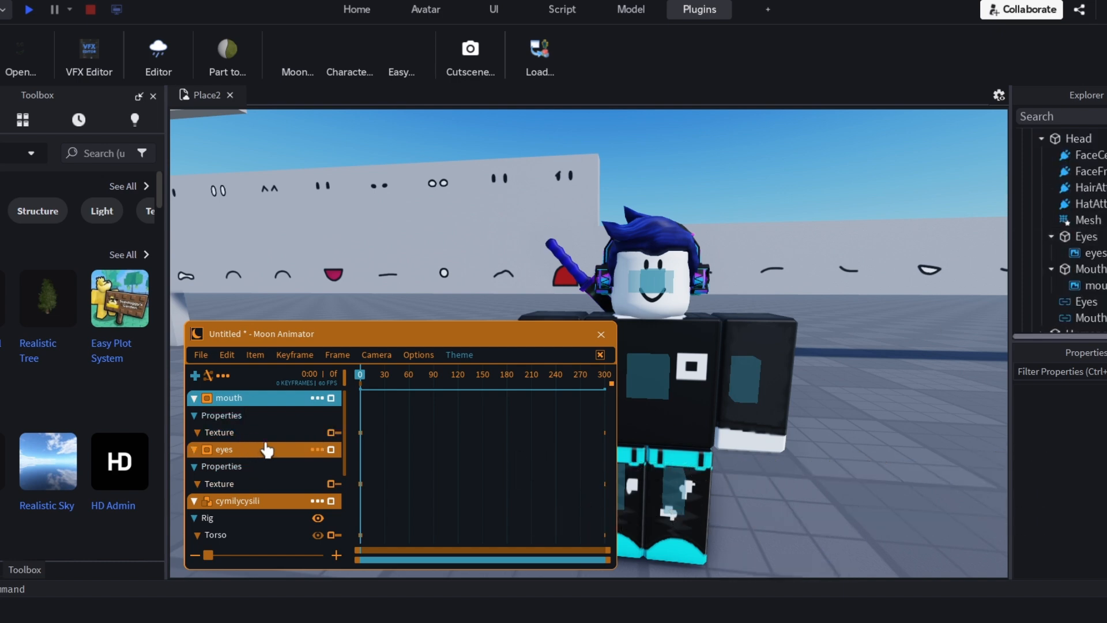
# Add a Texture keyframe for the eyes at frame 0 and paste the copied Default eyes texture into it
pyautogui.click(248, 484)
pyautogui.hotkey('ctrl', 'v')
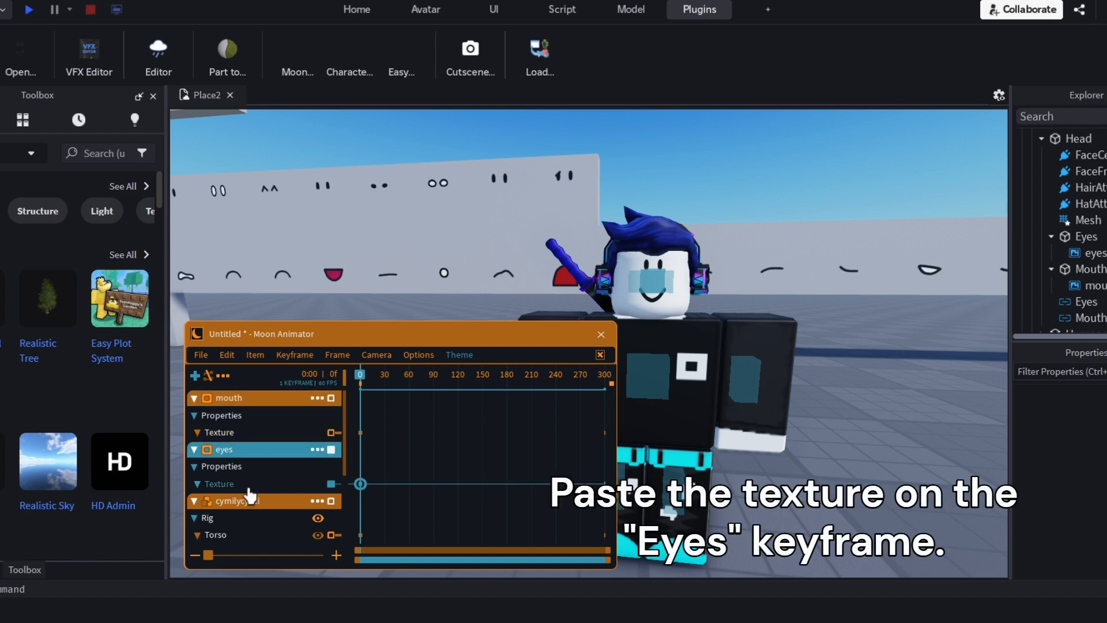
pyautogui.doubleClick(361, 487)
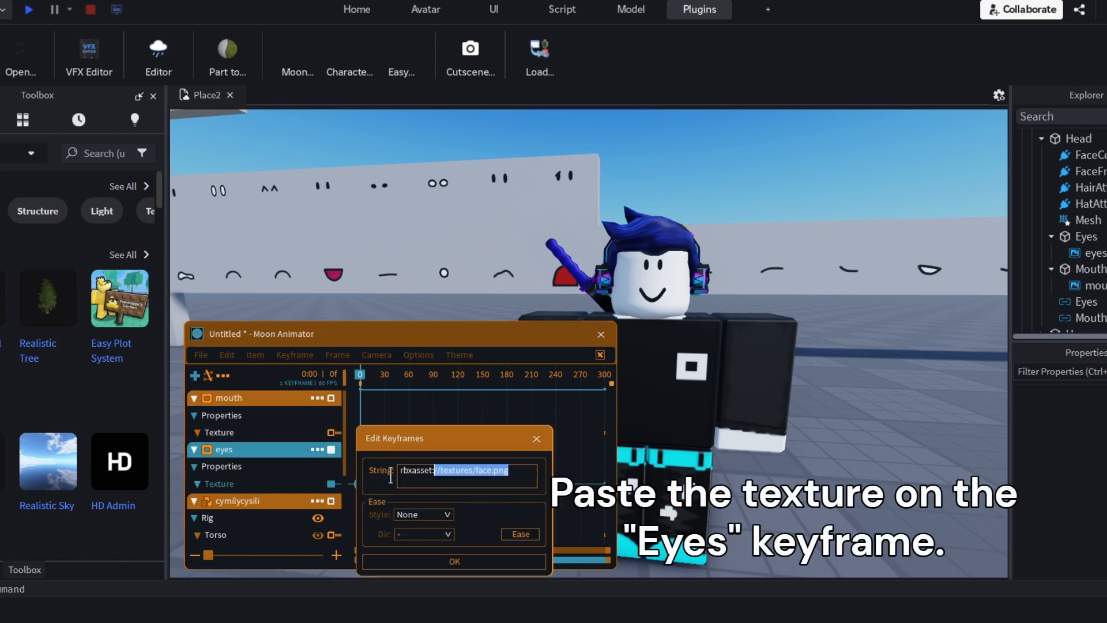
pyautogui.click(470, 562)
# Find the Default mouth part on the face pack wall and copy the texture of its decal
pyautogui.press('w')
pyautogui.moveTo(657, 403); pyautogui.dragTo(693, 316, button='right')
pyautogui.press('a')
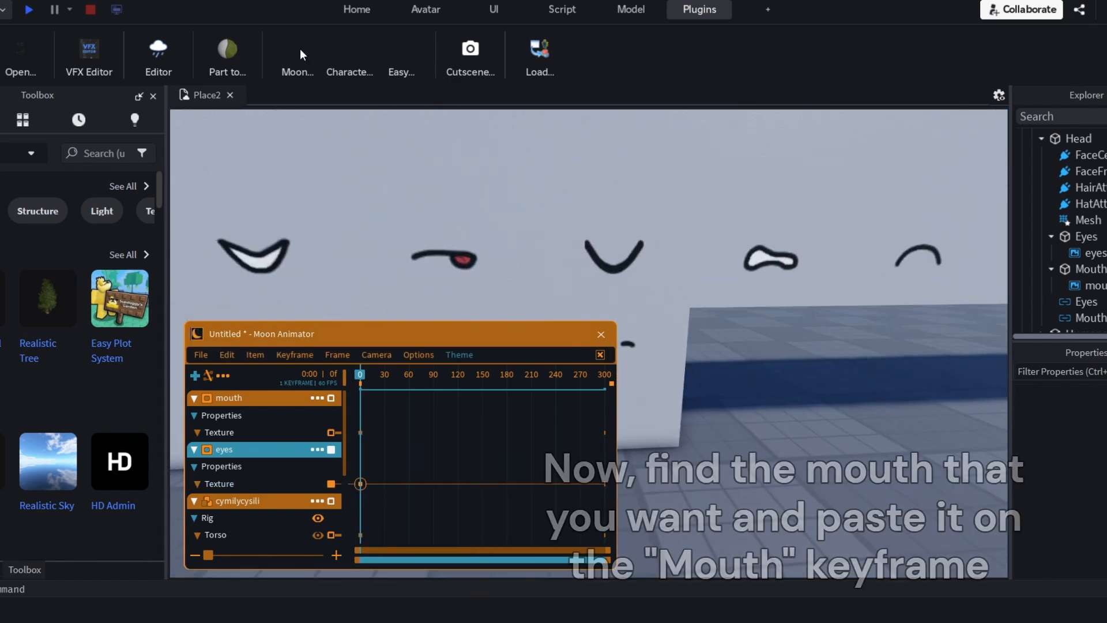
pyautogui.click(357, 9)
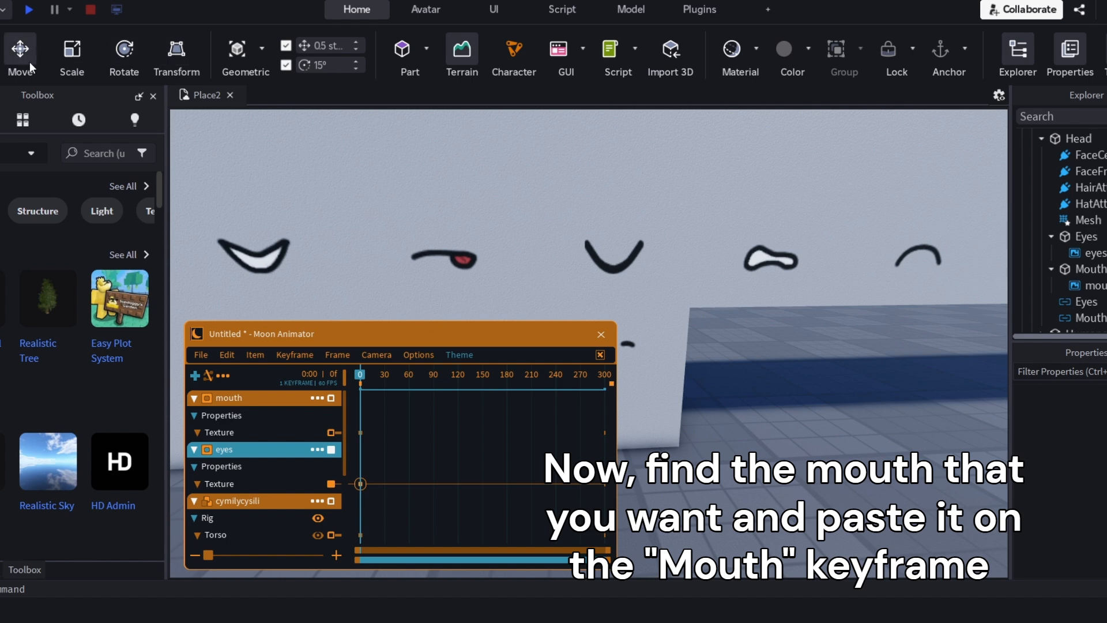
pyautogui.click(626, 222)
pyautogui.click(1101, 205)
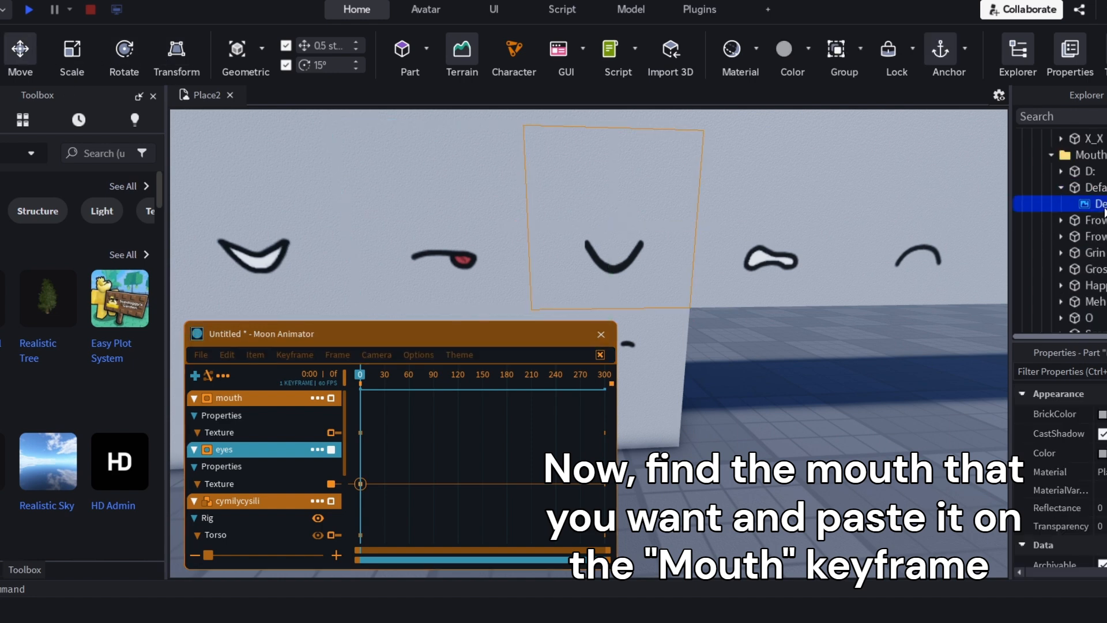
pyautogui.click(1102, 433)
# Add a Texture keyframe for the mouth at frame 0 and paste the copied Default mouth texture into it
pyautogui.click(871, 410)
pyautogui.moveTo(871, 410); pyautogui.dragTo(862, 410, button='right')
pyautogui.press('w')
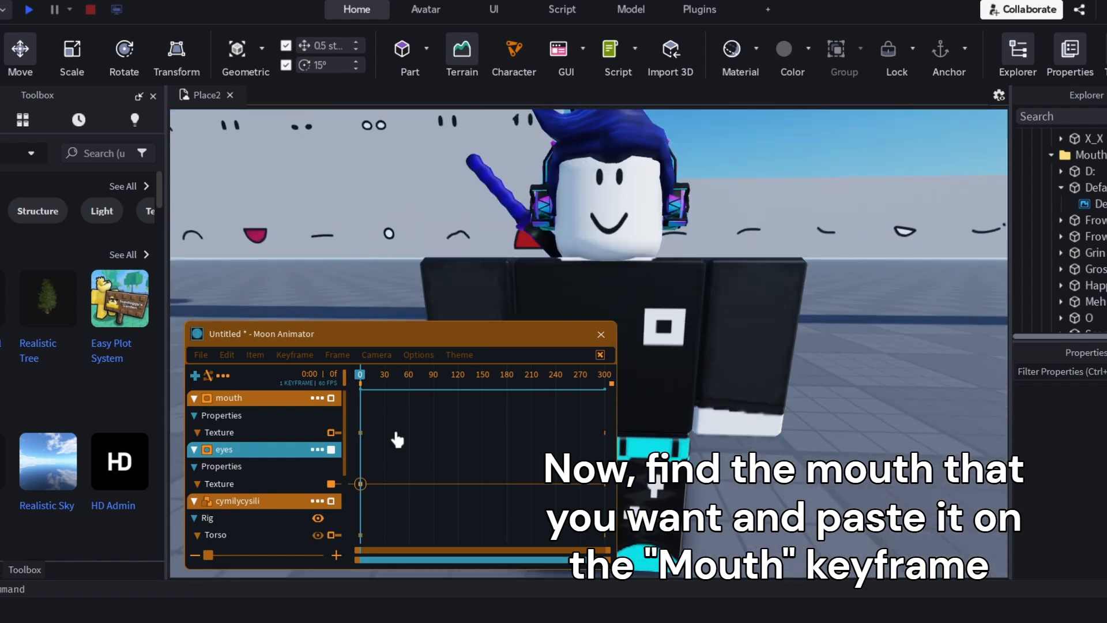
pyautogui.click(237, 432)
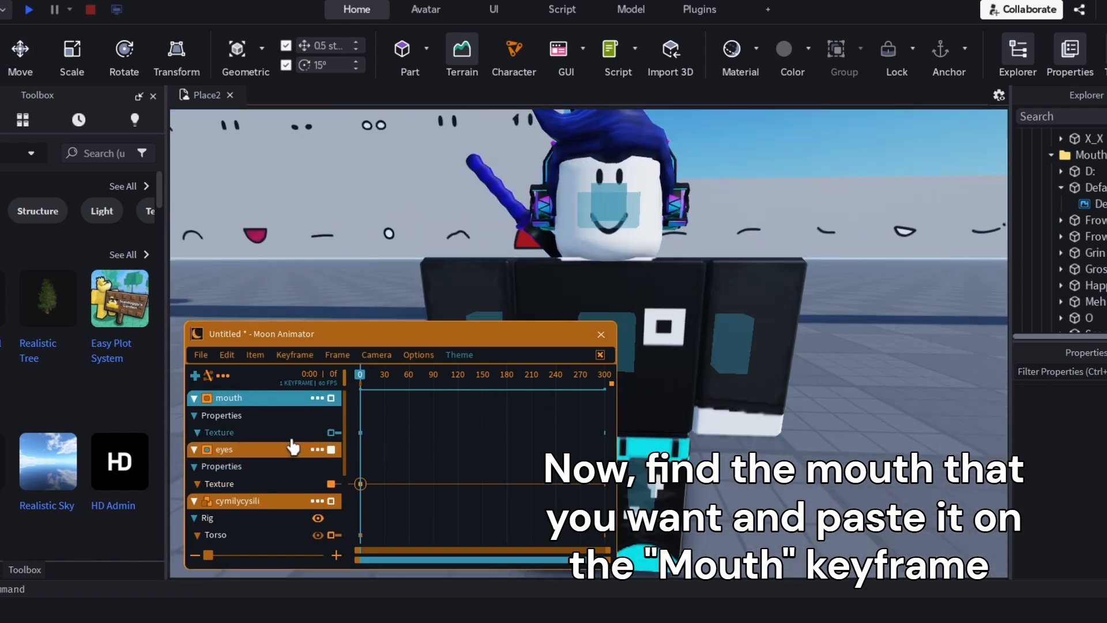
pyautogui.doubleClick(361, 433)
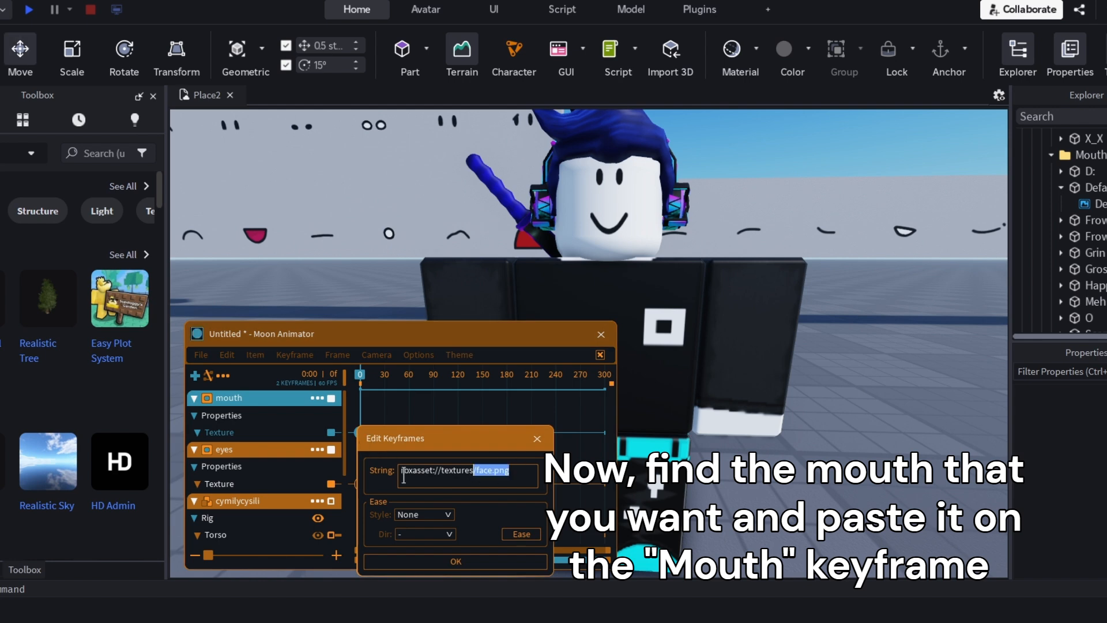
pyautogui.click(465, 559)
pyautogui.scroll(-5, 717, 407)
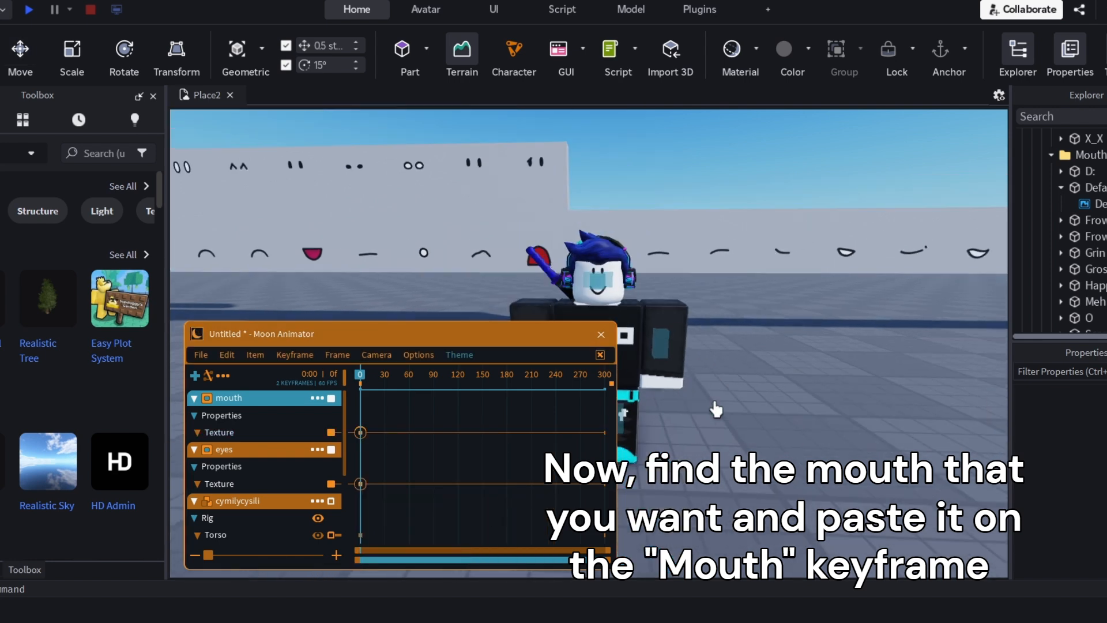
pyautogui.moveTo(717, 408); pyautogui.dragTo(725, 398, button='right')
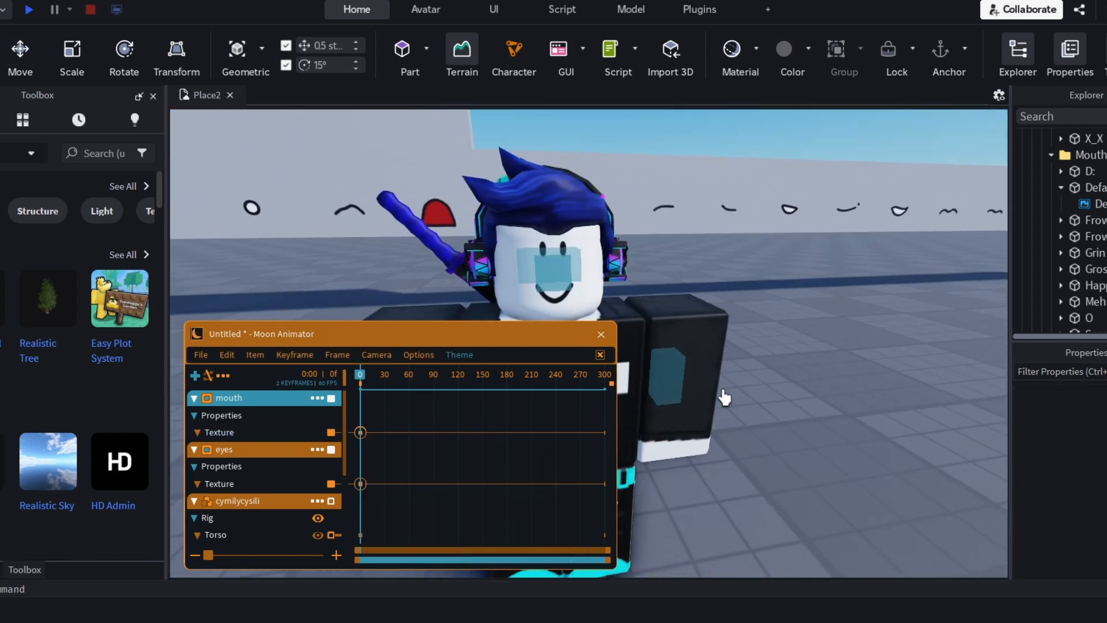
# Collapse the mouth and eyes tracks, keyframe all of the character's rig parts at frame 0, and collapse the rig track
pyautogui.click(194, 399)
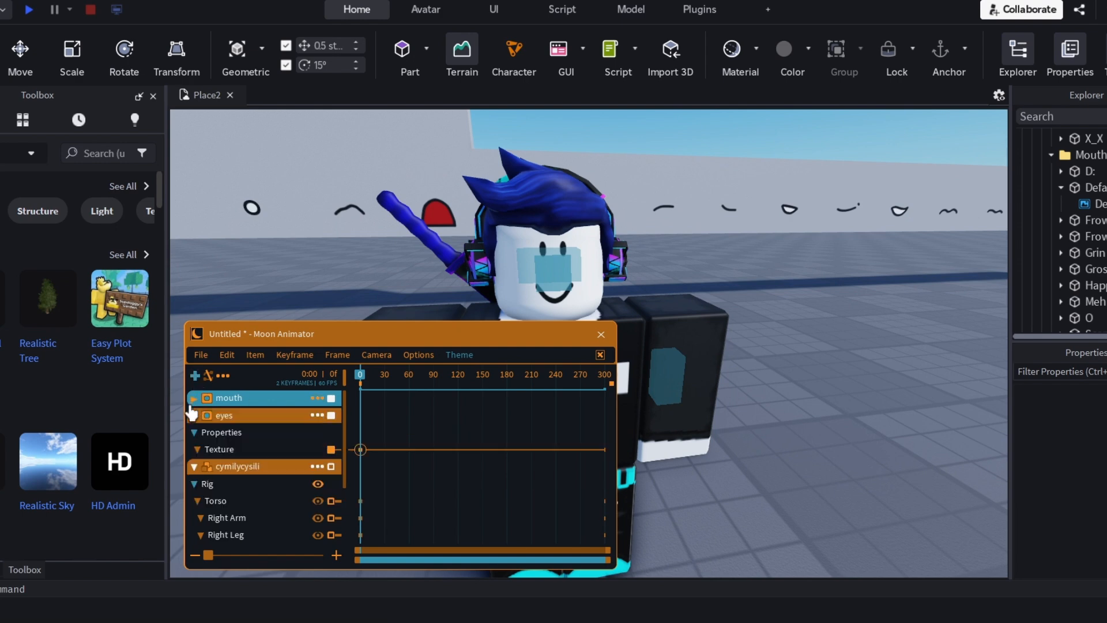
pyautogui.click(193, 416)
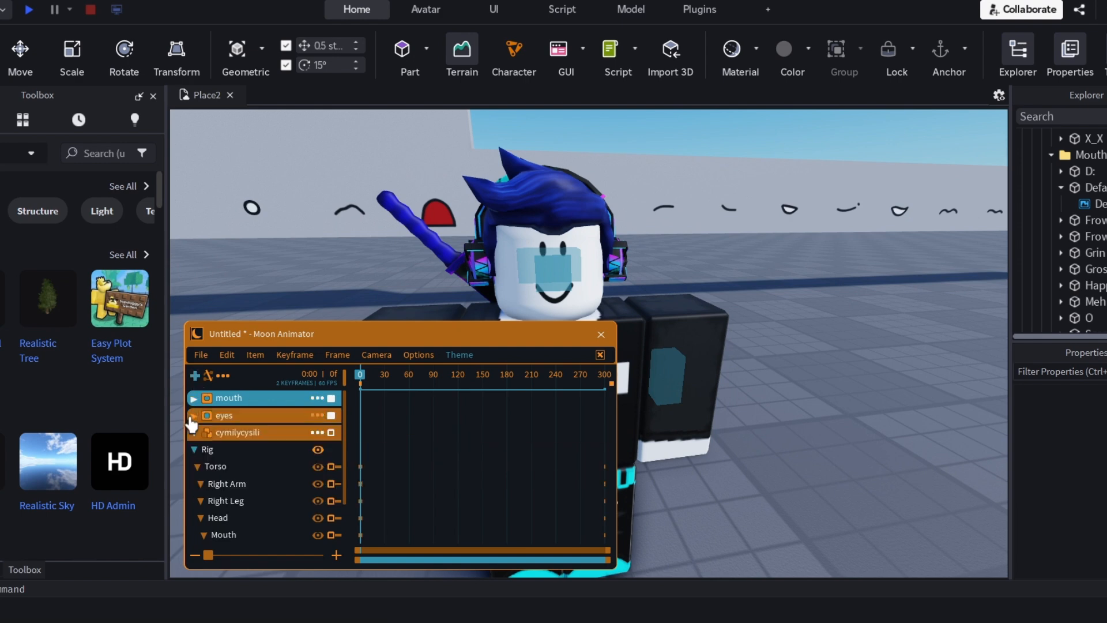
pyautogui.click(213, 454)
pyautogui.click(208, 433)
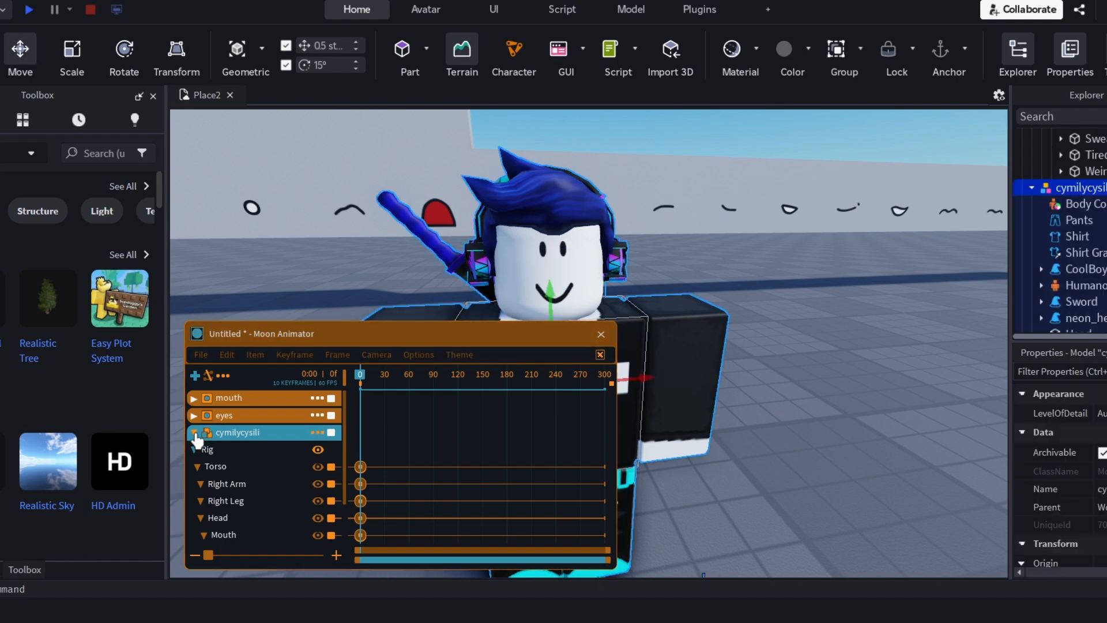
pyautogui.click(441, 467)
pyautogui.click(195, 433)
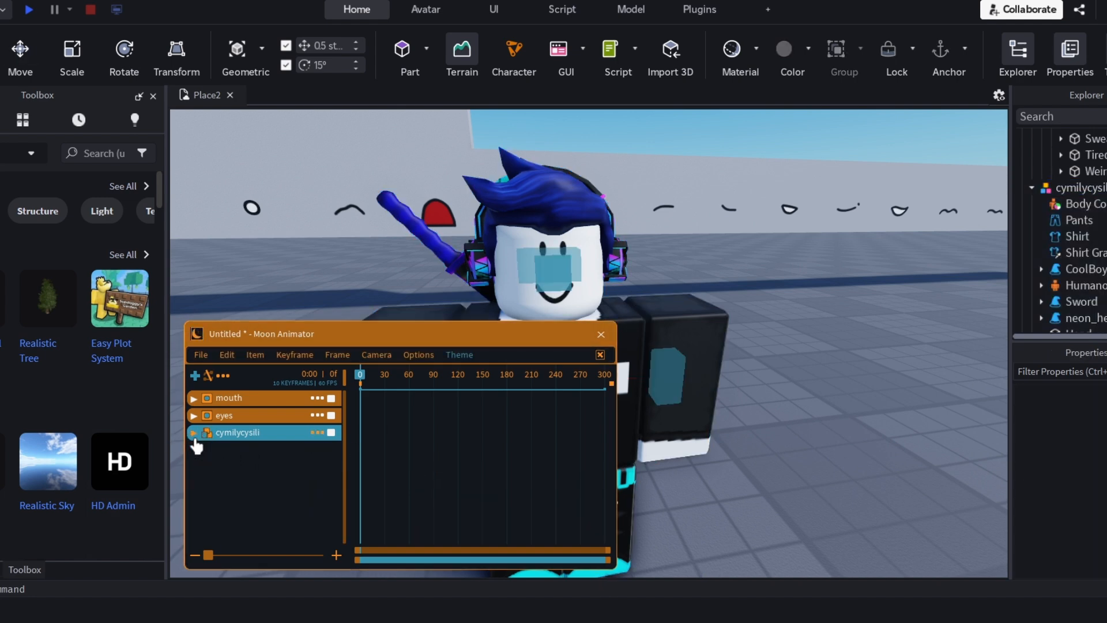
# Expand the rig's part tracks, switch the handles to position mode, and try shifting the Eyes part sideways
pyautogui.click(194, 432)
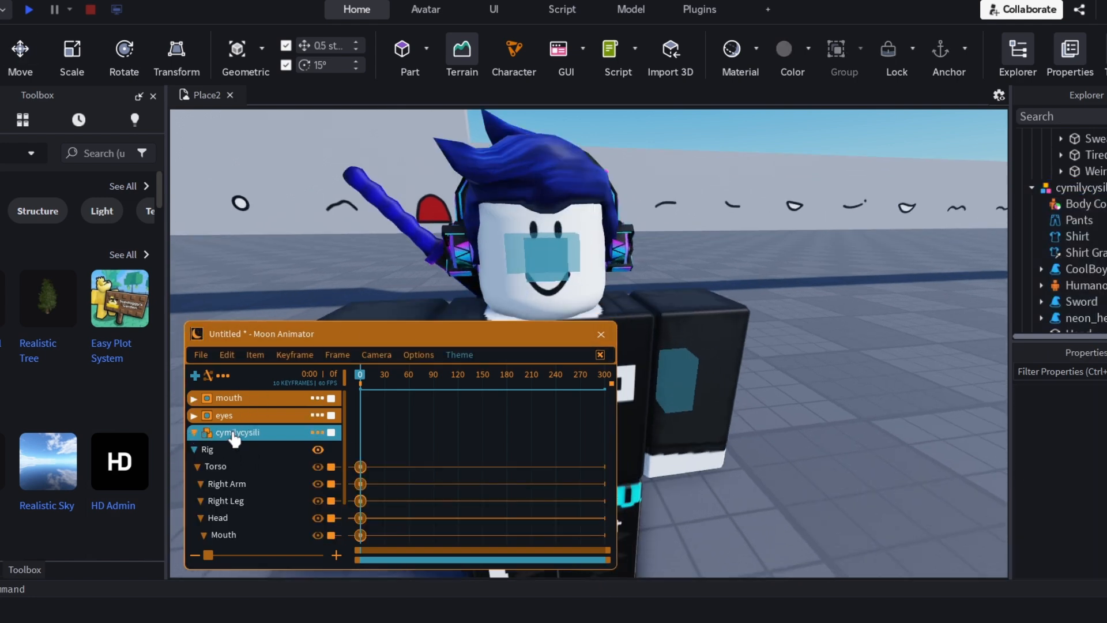
pyautogui.scroll(-3, 234, 438)
pyautogui.scroll(-2, 705, 466)
pyautogui.moveTo(706, 466); pyautogui.dragTo(789, 454, button='right')
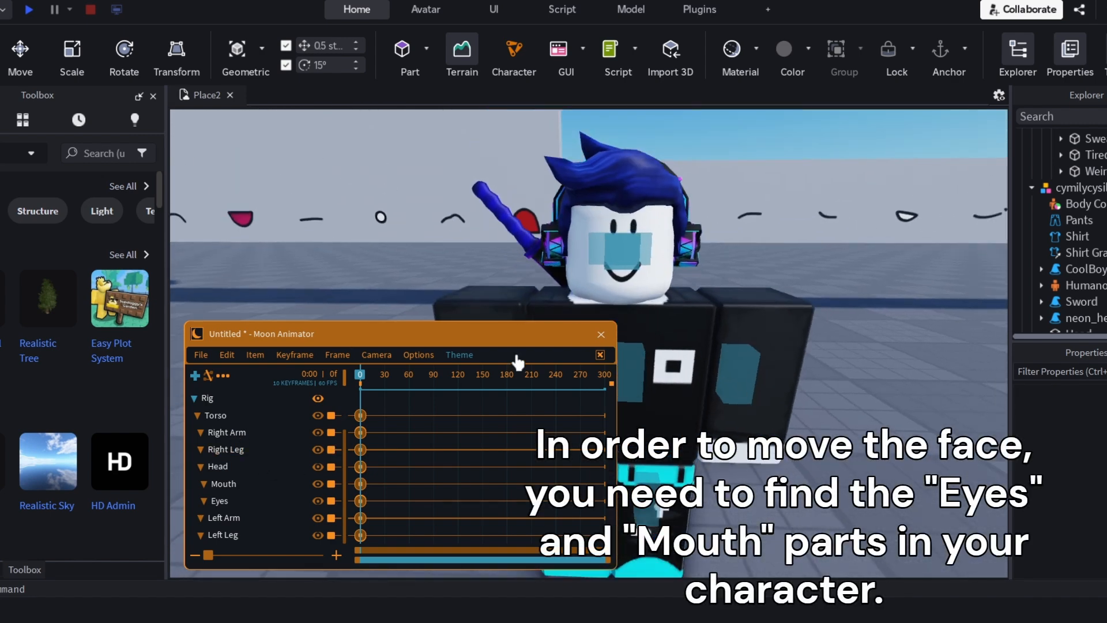
pyautogui.click(659, 254)
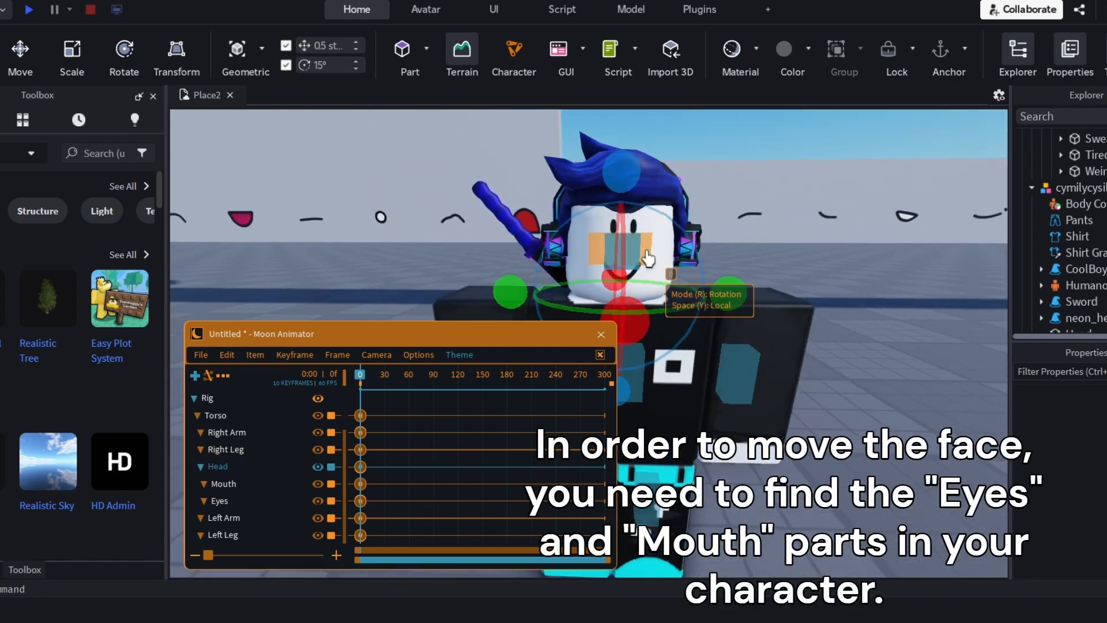
pyautogui.click(242, 502)
pyautogui.press('r')
pyautogui.moveTo(706, 255); pyautogui.dragTo(615, 263)
pyautogui.moveTo(713, 263)
pyautogui.mouseDown()
pyautogui.moveTo(760, 260)
pyautogui.moveTo(684, 269)
pyautogui.moveTo(725, 276)
pyautogui.mouseUp()
pyautogui.click(412, 472)
# Try shifting the Mouth part sideways across the face
pyautogui.click(230, 485)
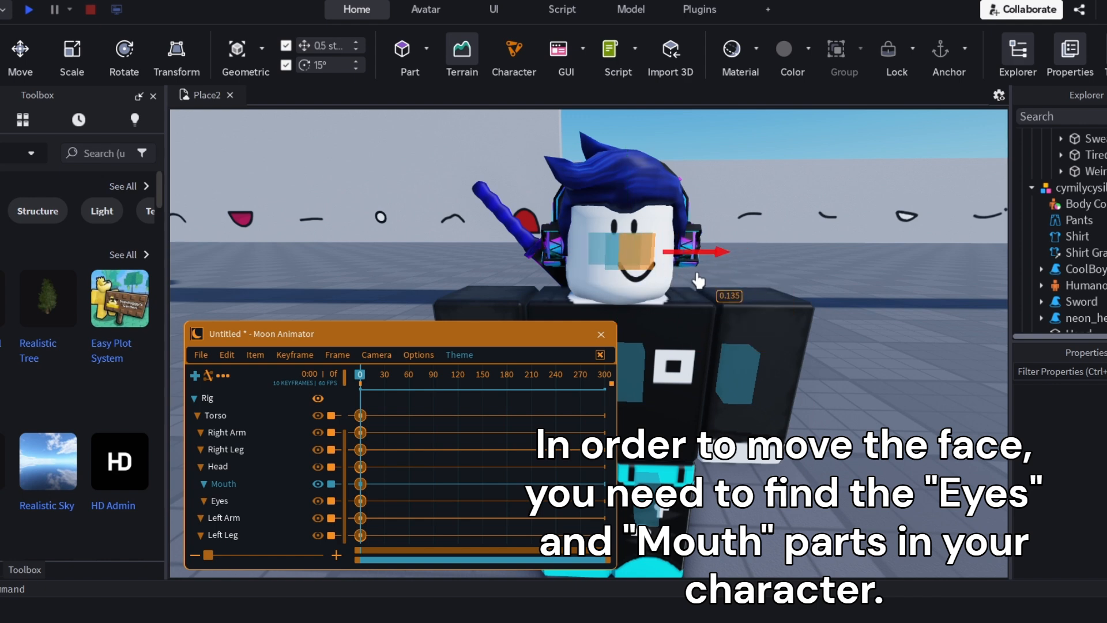
pyautogui.click(803, 291)
pyautogui.scroll(-3, 803, 292)
pyautogui.scroll(3, 803, 292)
pyautogui.moveTo(803, 292); pyautogui.dragTo(802, 293, button='right')
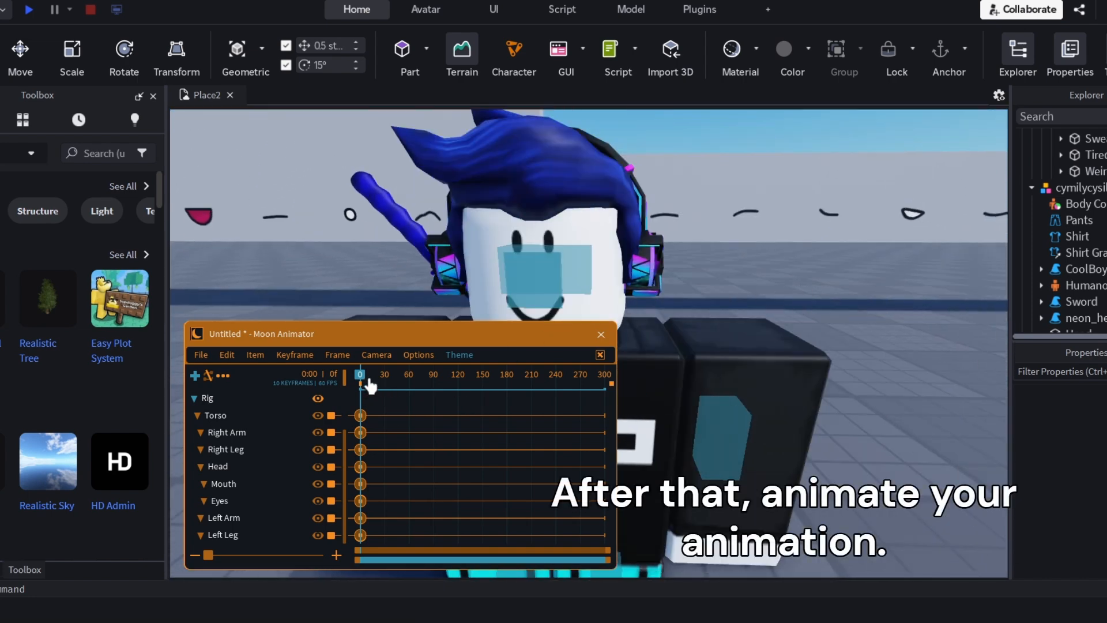
# Keyframe the Eyes part shifting sideways across the face from frame 36 onward
pyautogui.press('a')
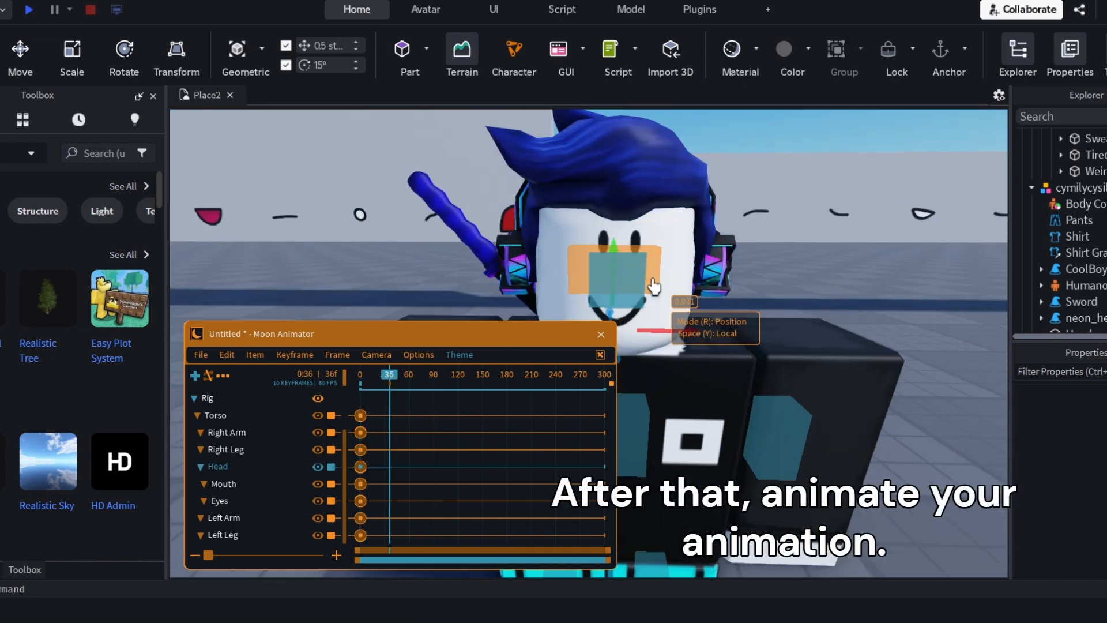
pyautogui.click(256, 501)
pyautogui.moveTo(684, 283); pyautogui.dragTo(699, 300)
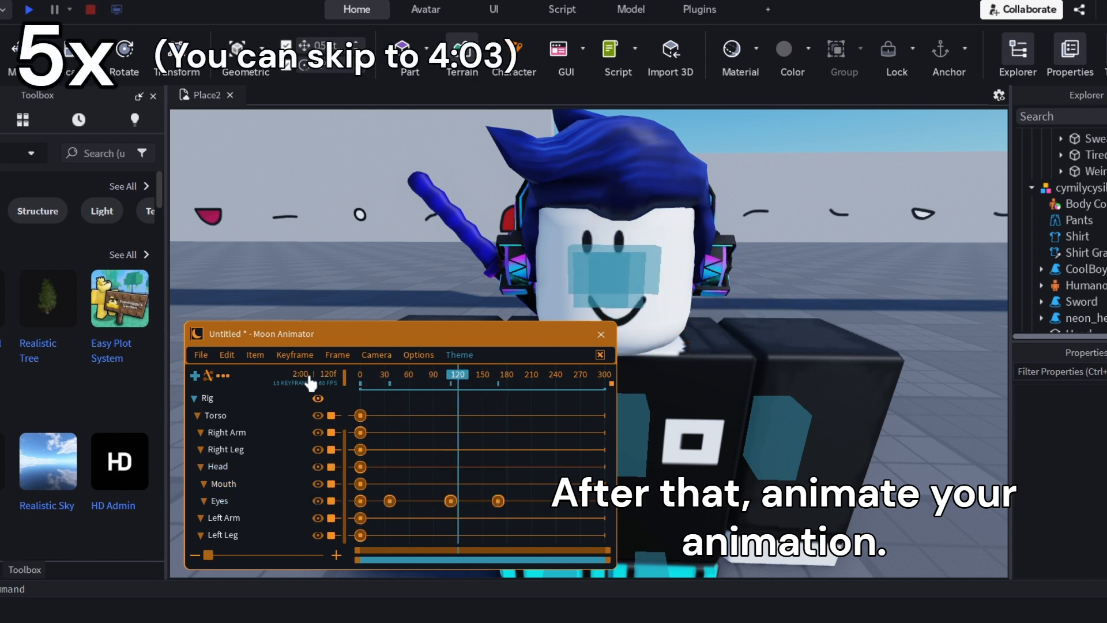
pyautogui.click(498, 375)
# Edit the easing of the Eyes keyframes after frame 0 and play back the eye movement
pyautogui.press('7')
pyautogui.moveTo(376, 490); pyautogui.dragTo(512, 501)
pyautogui.click(526, 561)
pyautogui.click(421, 386)
pyautogui.press('space')
pyautogui.click(483, 374)
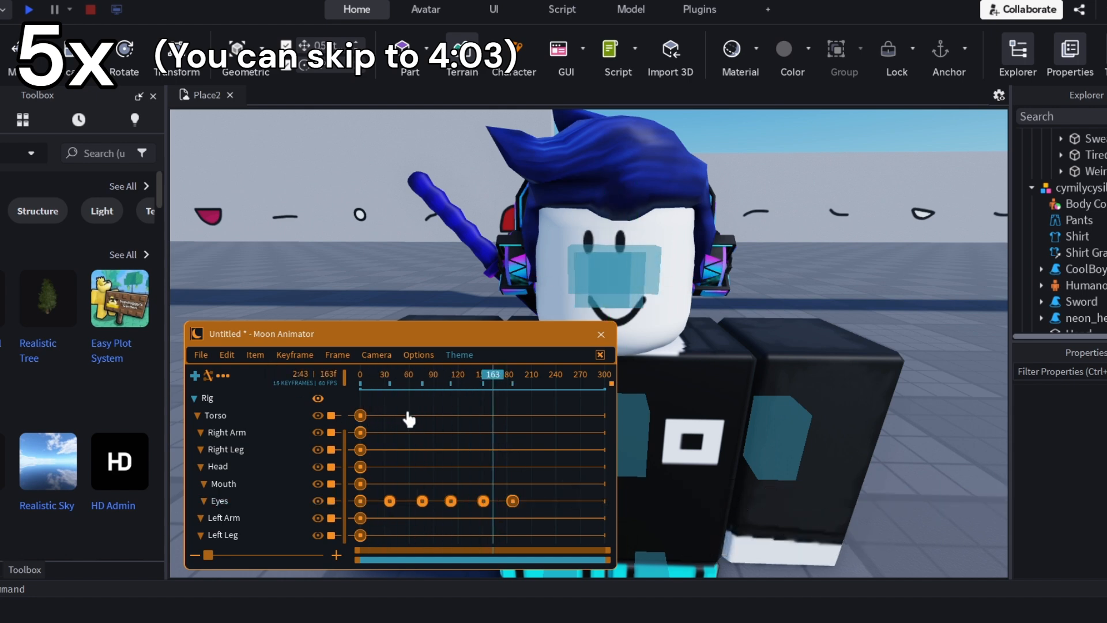
# Keyframe the Mouth part shifting sideways at the same frames as the Eyes keyframes, including 36, 111 and 151
pyautogui.click(263, 486)
pyautogui.moveTo(661, 281); pyautogui.dragTo(668, 281)
pyautogui.moveTo(390, 374); pyautogui.dragTo(451, 375)
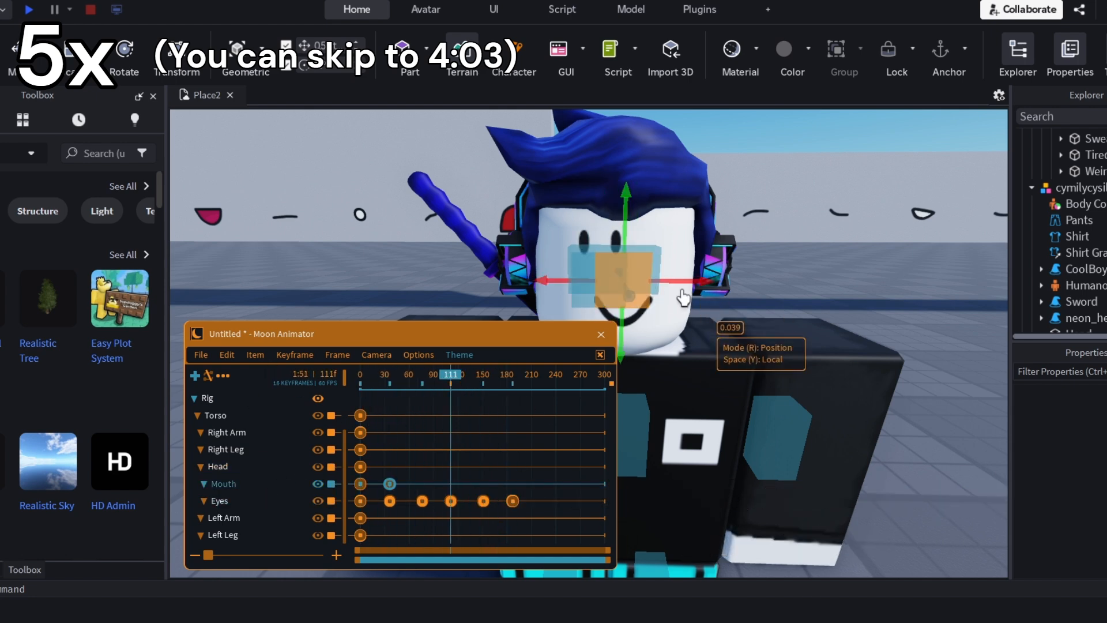
pyautogui.moveTo(676, 283); pyautogui.dragTo(662, 281)
pyautogui.click(513, 375)
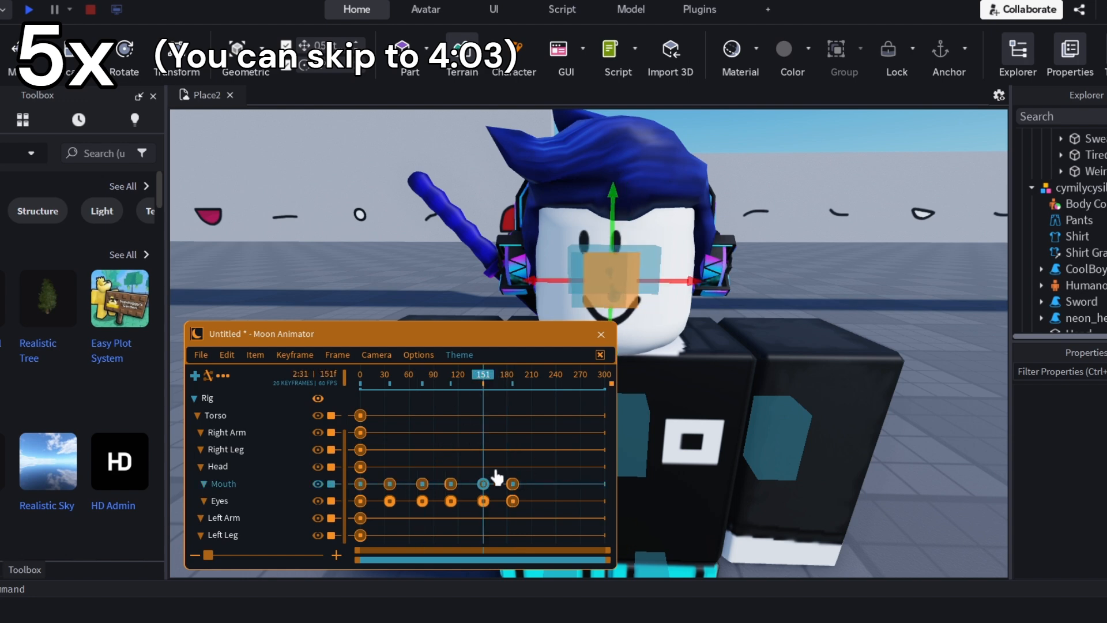
# Edit the easing of the Mouth keyframes after frame 0 and scrub through the face movement
pyautogui.moveTo(382, 494); pyautogui.dragTo(494, 474)
pyautogui.press('7')
pyautogui.click(443, 515)
pyautogui.click(436, 558)
pyautogui.click(526, 561)
pyautogui.moveTo(394, 379); pyautogui.dragTo(371, 380)
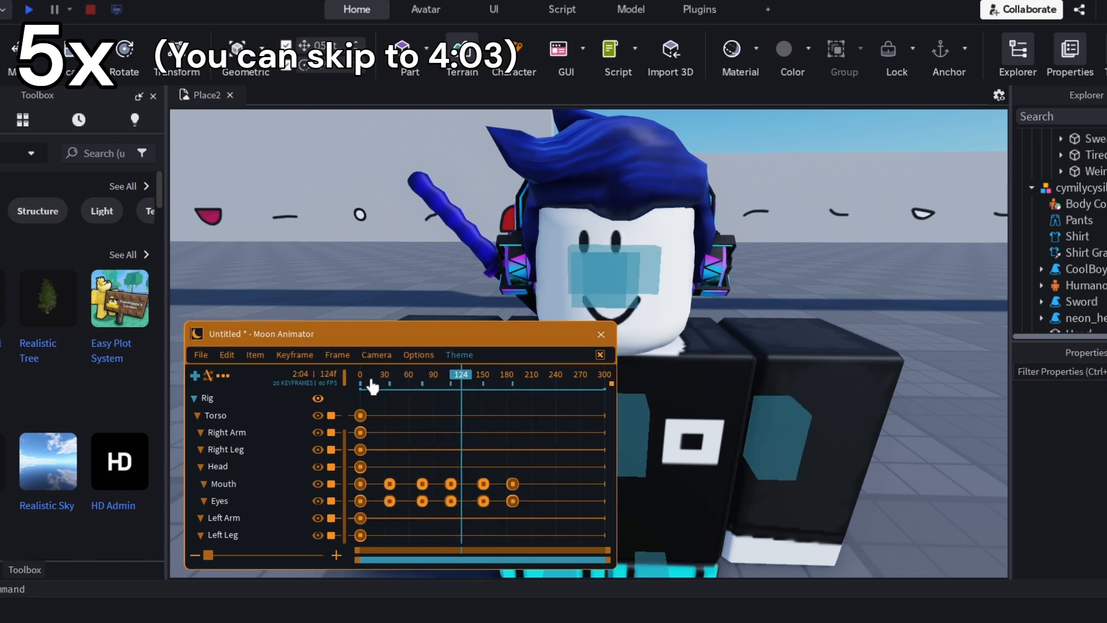
# Check the animated face in the viewport from nearer and farther away, and return to frame 0
pyautogui.scroll(-5, 768, 371)
pyautogui.moveTo(768, 371); pyautogui.dragTo(761, 390, button='right')
pyautogui.press('h')
pyautogui.scroll(4, 761, 390)
pyautogui.press('h')
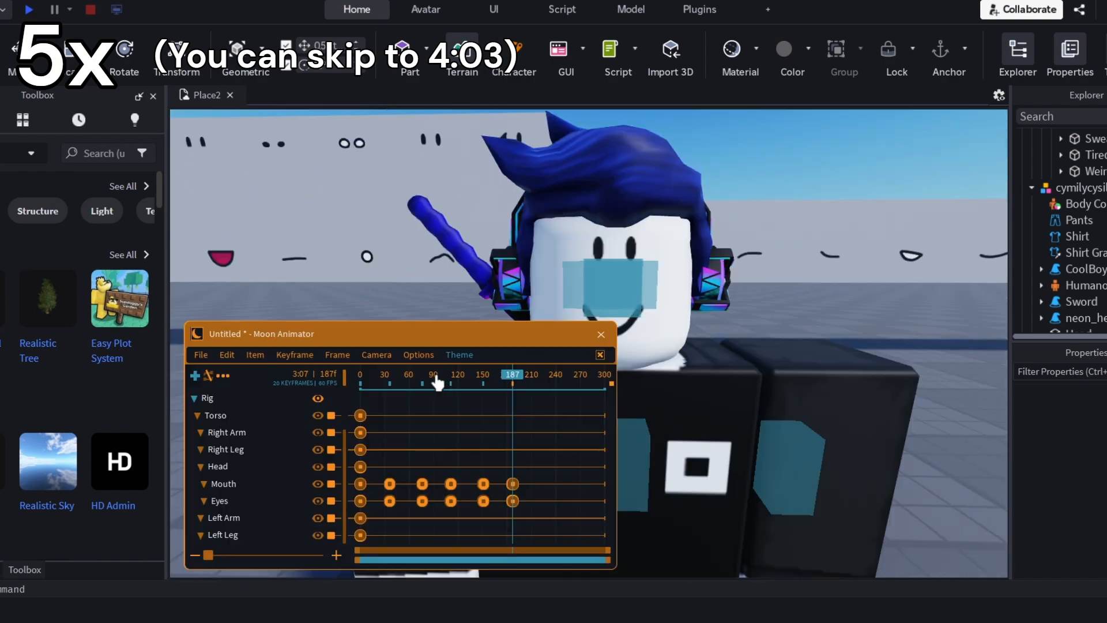
pyautogui.click(360, 376)
pyautogui.moveTo(617, 295); pyautogui.dragTo(618, 294, button='right')
# Find the Tired eyes part on the face pack wall and select its decal to copy the texture
pyautogui.hotkey('ctrl', '2')
pyautogui.moveTo(591, 185); pyautogui.dragTo(650, 202, button='right')
pyautogui.click(521, 254)
pyautogui.click(1061, 156)
pyautogui.click(1099, 171)
# Expand the eyes decal track and add Texture keyframes around frame 35 and at frame 44
pyautogui.click(818, 433)
pyautogui.moveTo(818, 432); pyautogui.dragTo(819, 433, button='right')
pyautogui.scroll(3, 231, 421)
pyautogui.click(193, 416)
pyautogui.scroll(-3, 692, 259)
pyautogui.scroll(-2, 259, 433)
pyautogui.moveTo(361, 383); pyautogui.dragTo(388, 380)
pyautogui.scroll(2, 245, 450)
pyautogui.click(243, 451)
pyautogui.press('=')
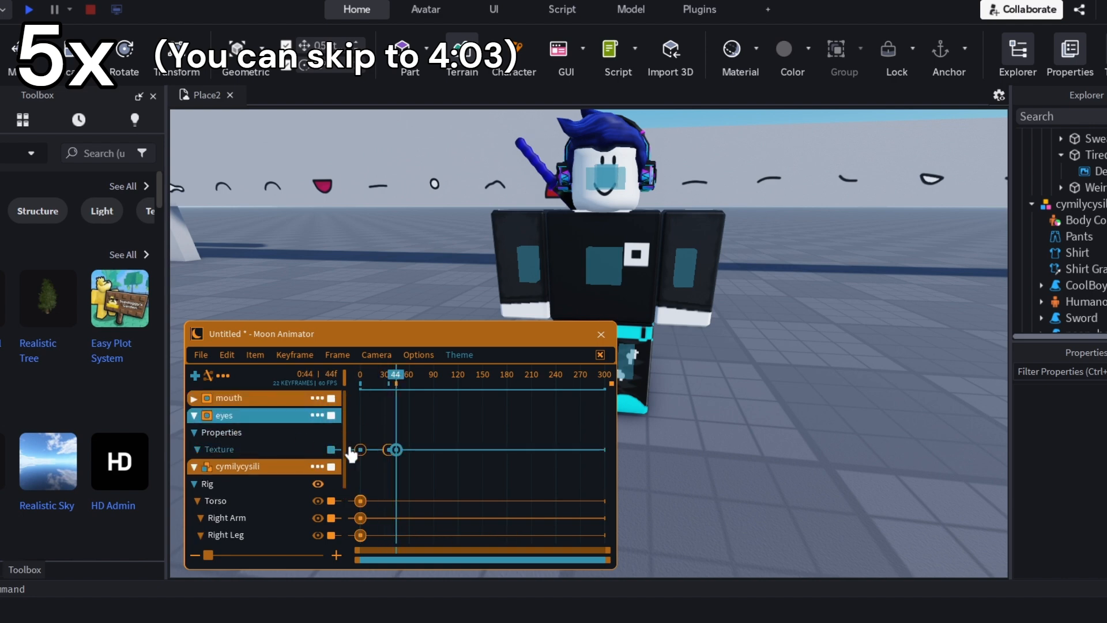
# Replace the texture in the eyes keyframe just before frame 44 with the copied Tired eyes texture
pyautogui.click(388, 450)
pyautogui.press('8')
pyautogui.click(490, 470)
pyautogui.hotkey('ctrl', 'a')
pyautogui.hotkey('ctrl', 'v')
pyautogui.click(477, 561)
pyautogui.moveTo(692, 277); pyautogui.dragTo(692, 277, button='right')
pyautogui.click(388, 377)
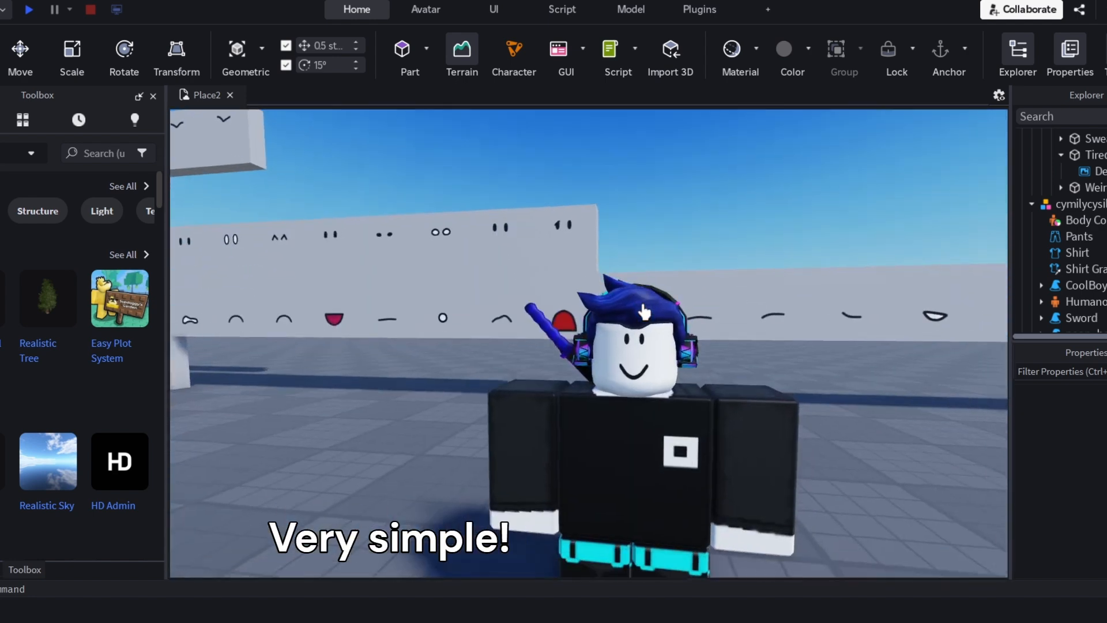
# Collapse the mouth and eyes decal tracks in the animation timeline
pyautogui.moveTo(644, 312); pyautogui.dragTo(644, 312, button='right')
pyautogui.scroll(-5, 644, 312)
pyautogui.scroll(2, 644, 312)
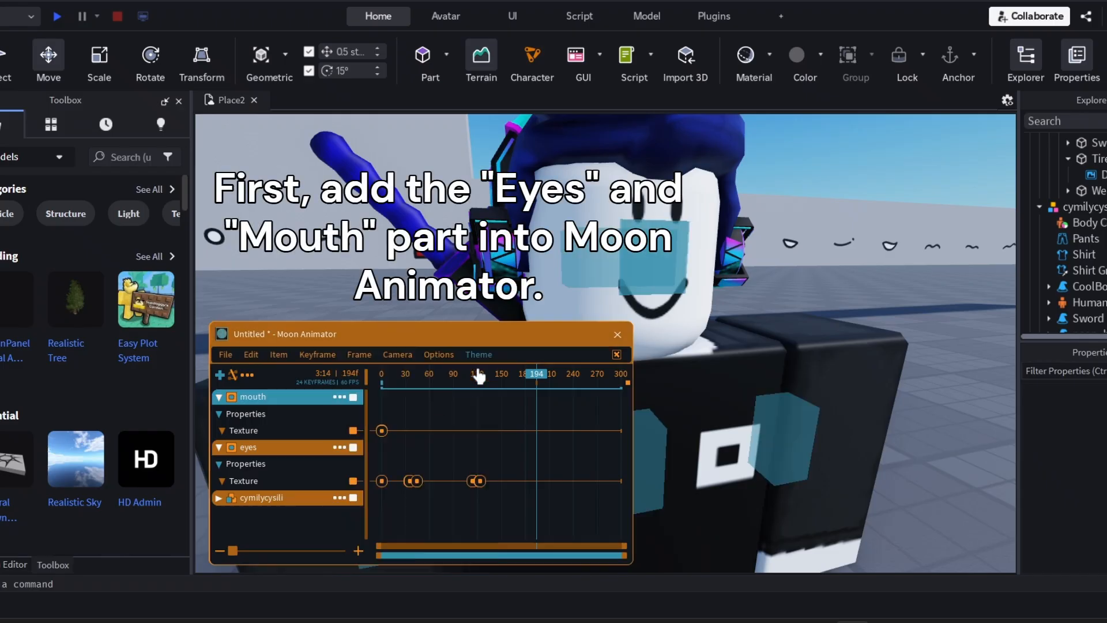
pyautogui.click(218, 397)
pyautogui.click(218, 413)
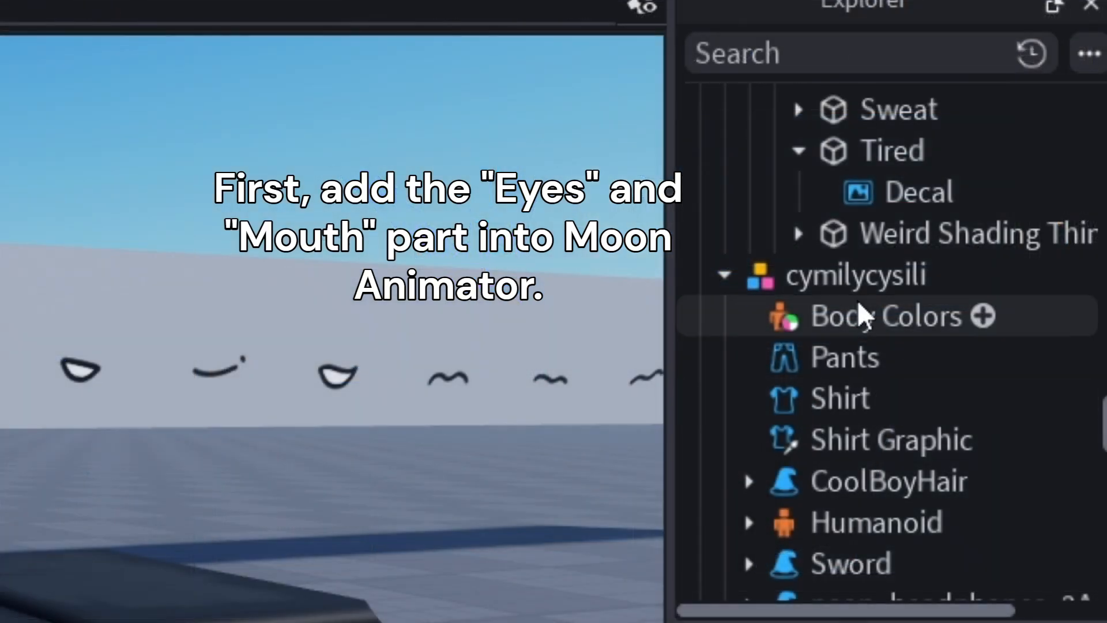
# Select the Eyes and Mouth parts under Head and add them to the animation with only the Size property enabled
pyautogui.scroll(3, 859, 314)
pyautogui.scroll(-5, 799, 314)
pyautogui.scroll(1, 853, 321)
pyautogui.scroll(-3, 845, 337)
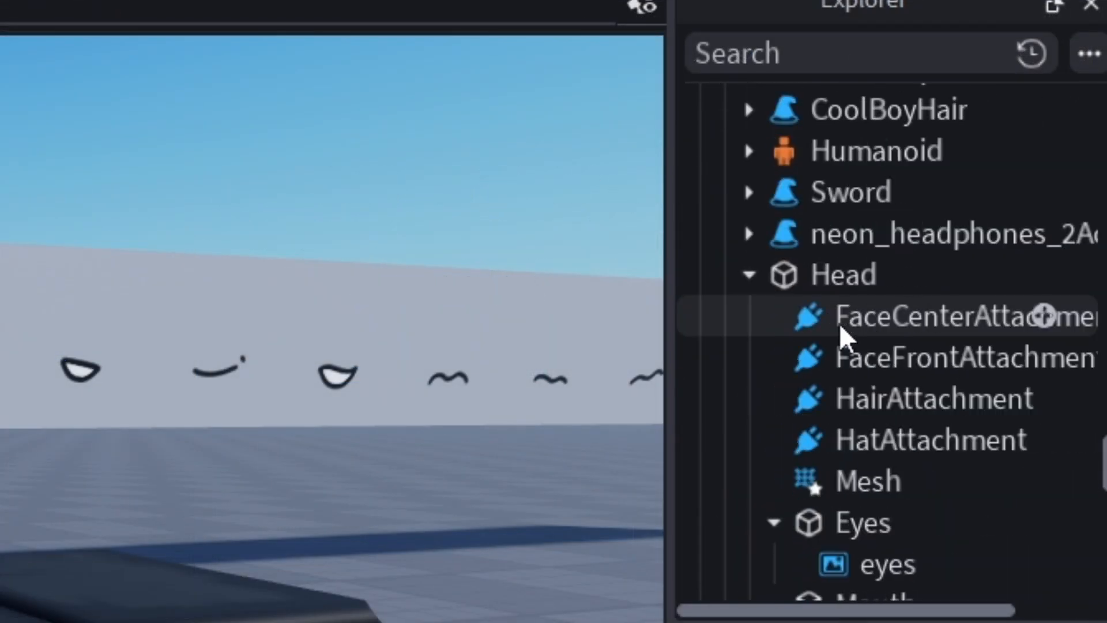
pyautogui.click(844, 405)
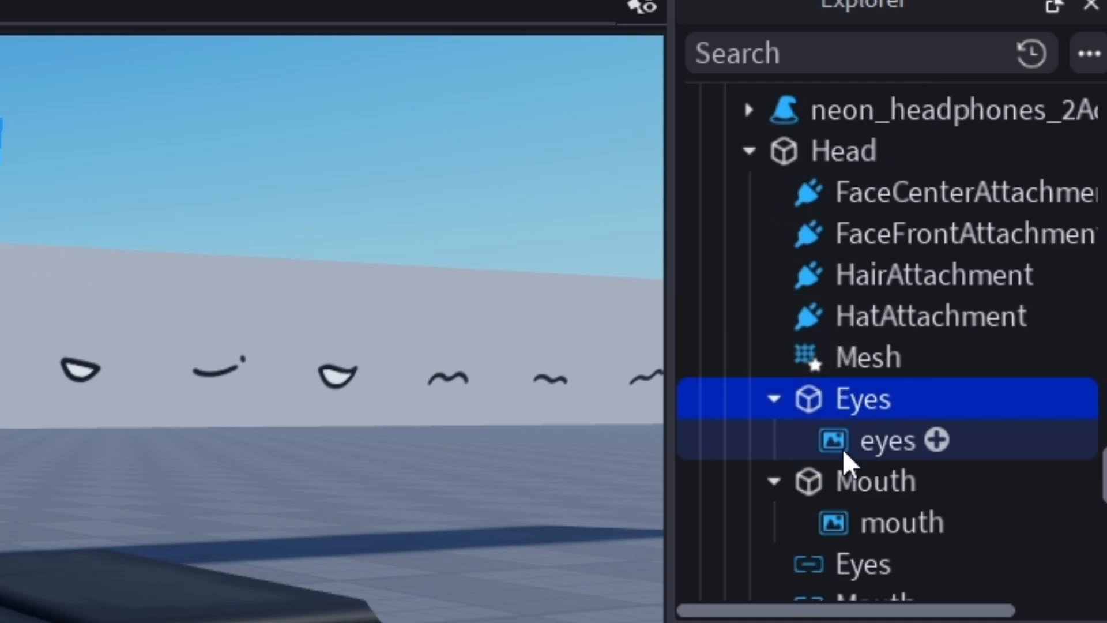
pyautogui.keyDown('ctrl'); pyautogui.click(841, 490); pyautogui.keyUp('ctrl')
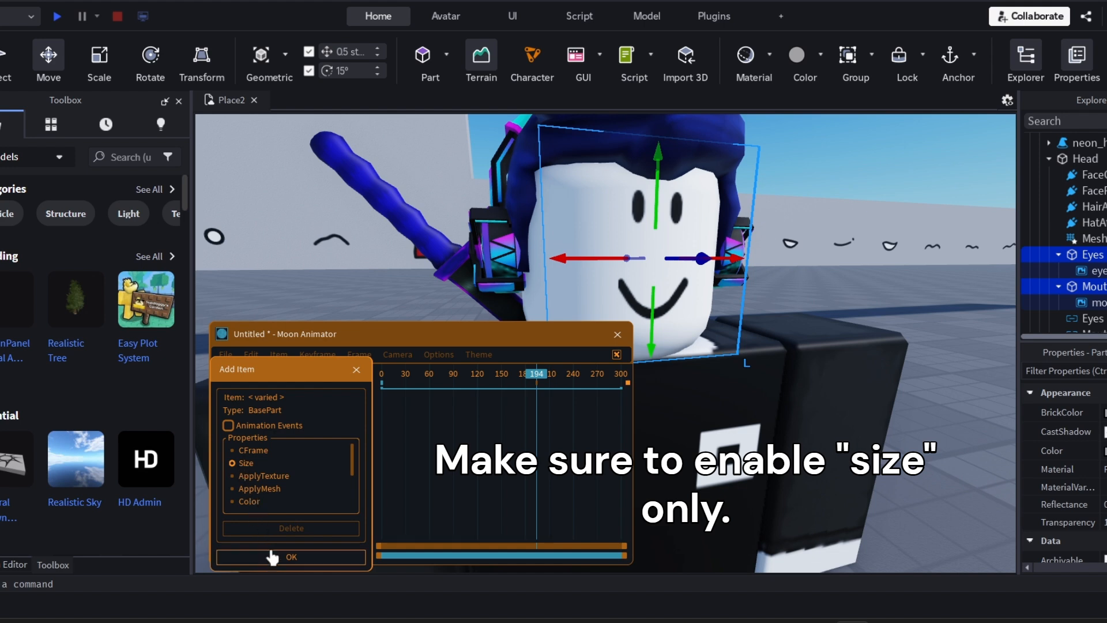
pyautogui.click(275, 557)
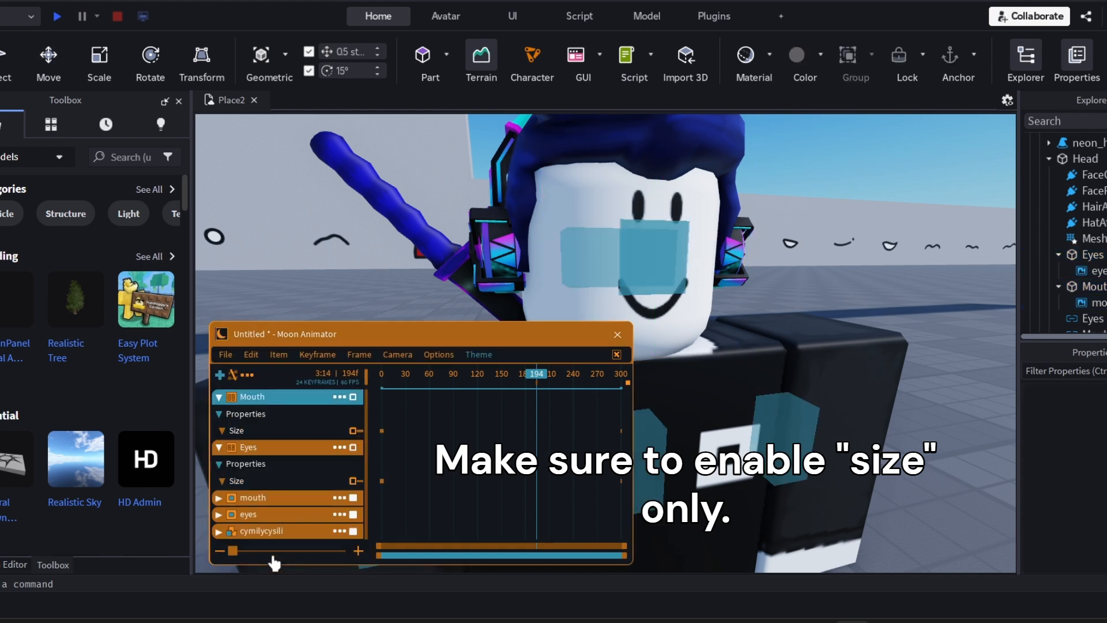
# Add Size keyframes for the Mouth and Eyes parts at frame 0
pyautogui.click(382, 373)
pyautogui.click(267, 432)
pyautogui.press('=')
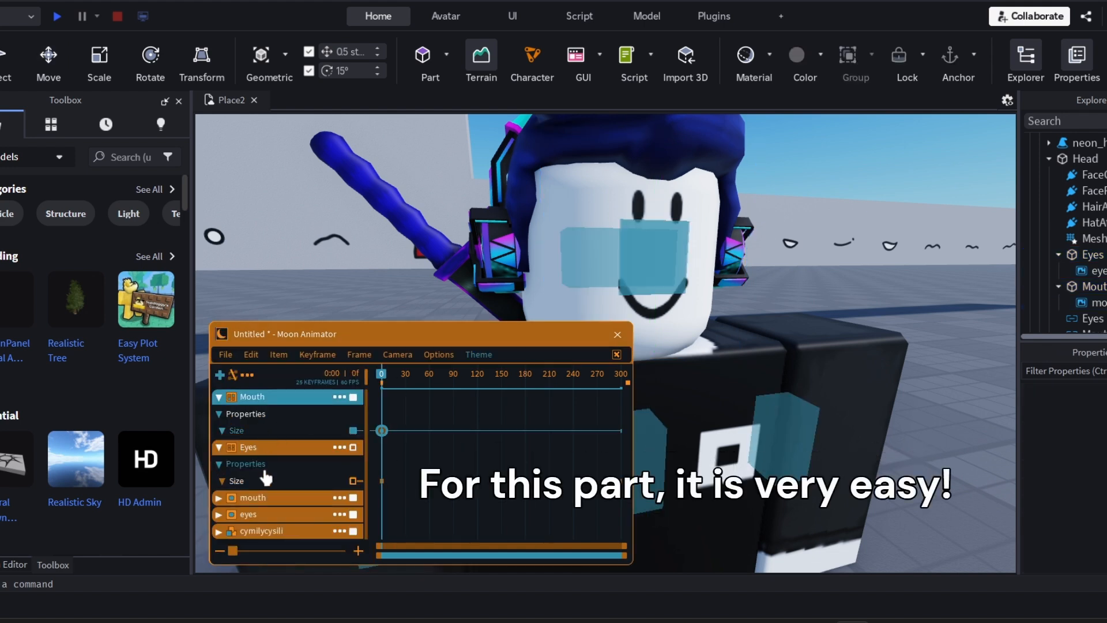
pyautogui.click(276, 480)
pyautogui.press('=')
# Add Size keyframes for the Mouth and Eyes parts at frame 220
pyautogui.moveTo(440, 385); pyautogui.dragTo(557, 382)
pyautogui.click(283, 425)
pyautogui.press('=')
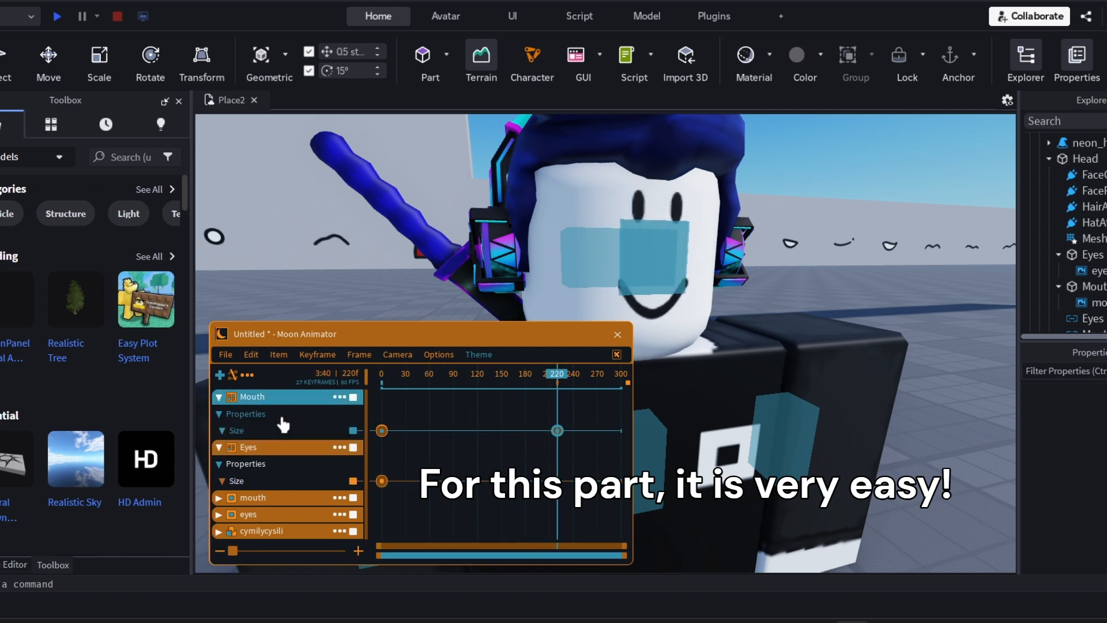
pyautogui.click(284, 481)
pyautogui.press('=')
# Set the Mouth and Eyes Size keyframes at frame 220 to 0.5, 0.5, 0.001
pyautogui.moveTo(571, 411); pyautogui.dragTo(553, 510)
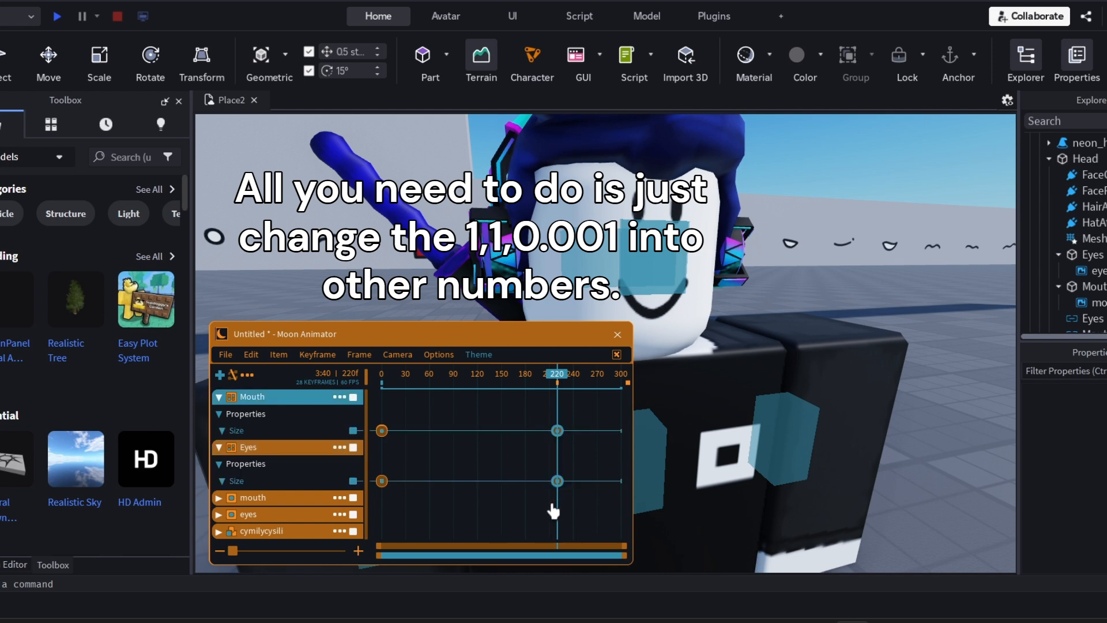
pyautogui.press('7')
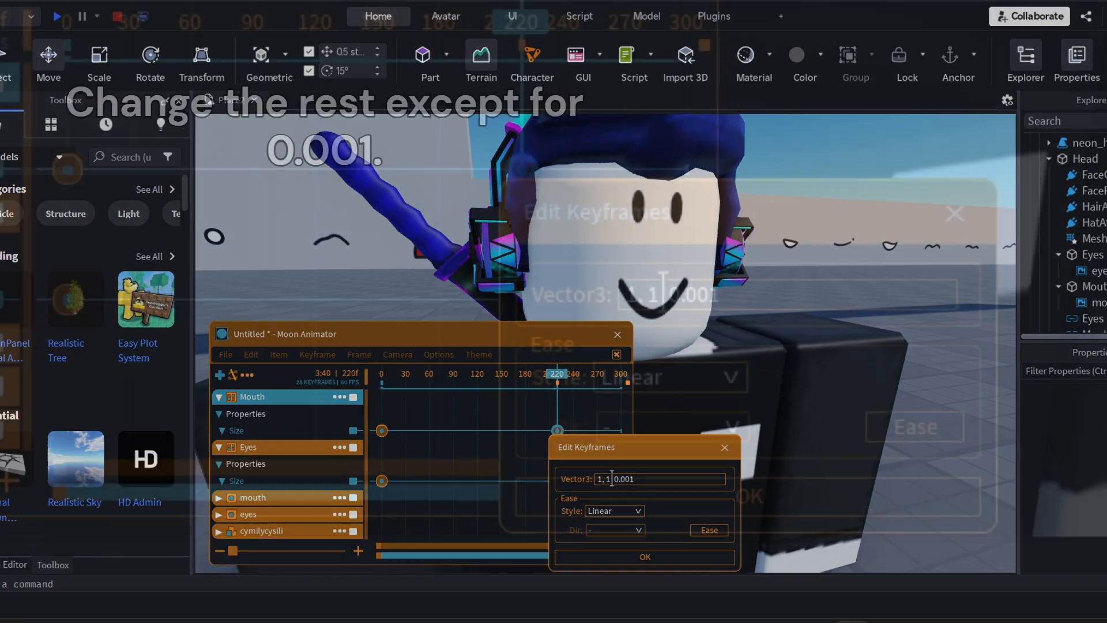
pyautogui.moveTo(612, 479); pyautogui.dragTo(585, 489)
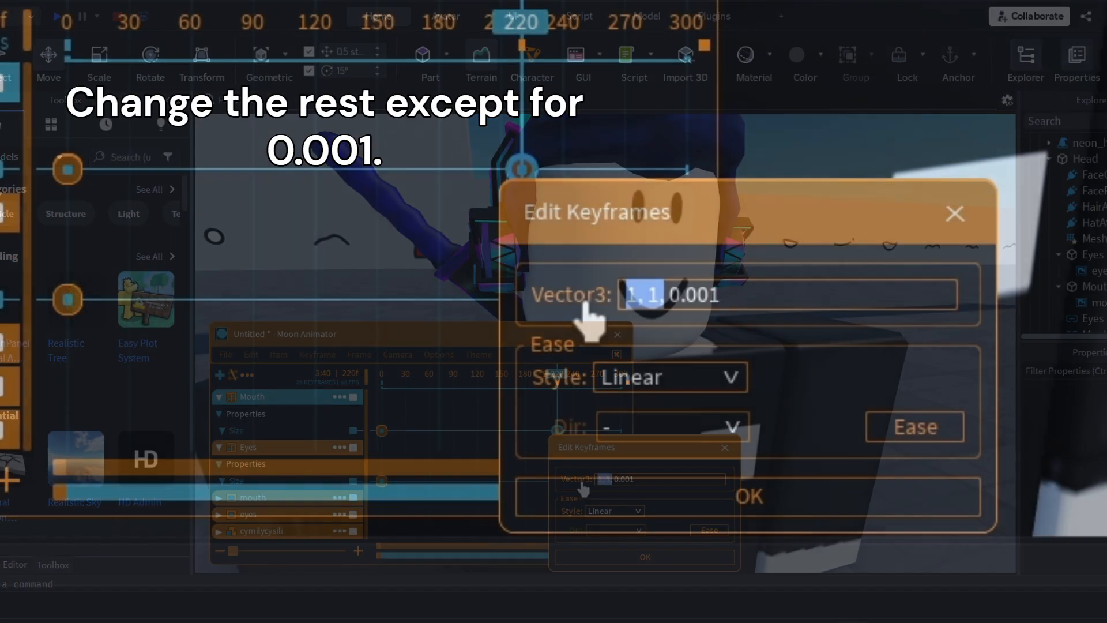
pyautogui.click(610, 478)
pyautogui.doubleClick(659, 290)
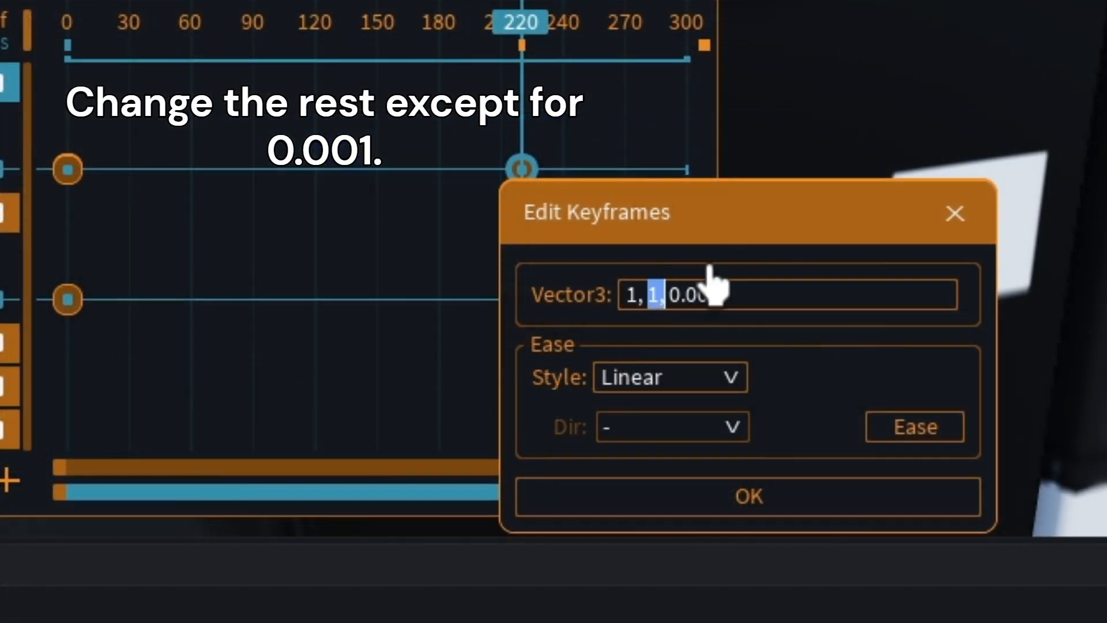
pyautogui.click(666, 297)
pyautogui.moveTo(659, 294); pyautogui.dragTo(575, 300)
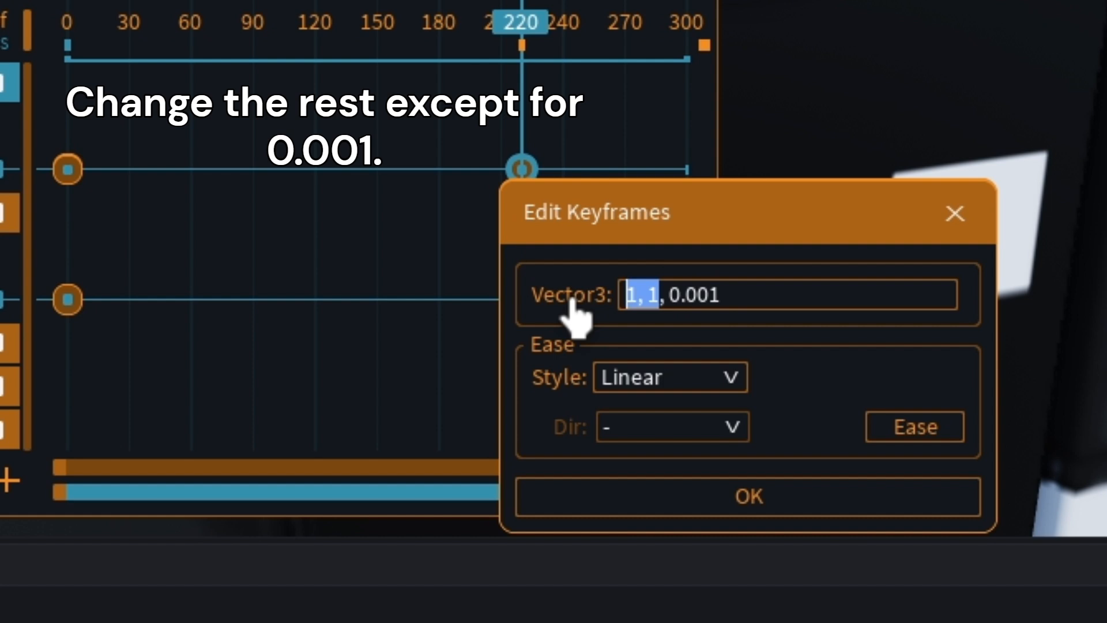
pyautogui.write('0.5')
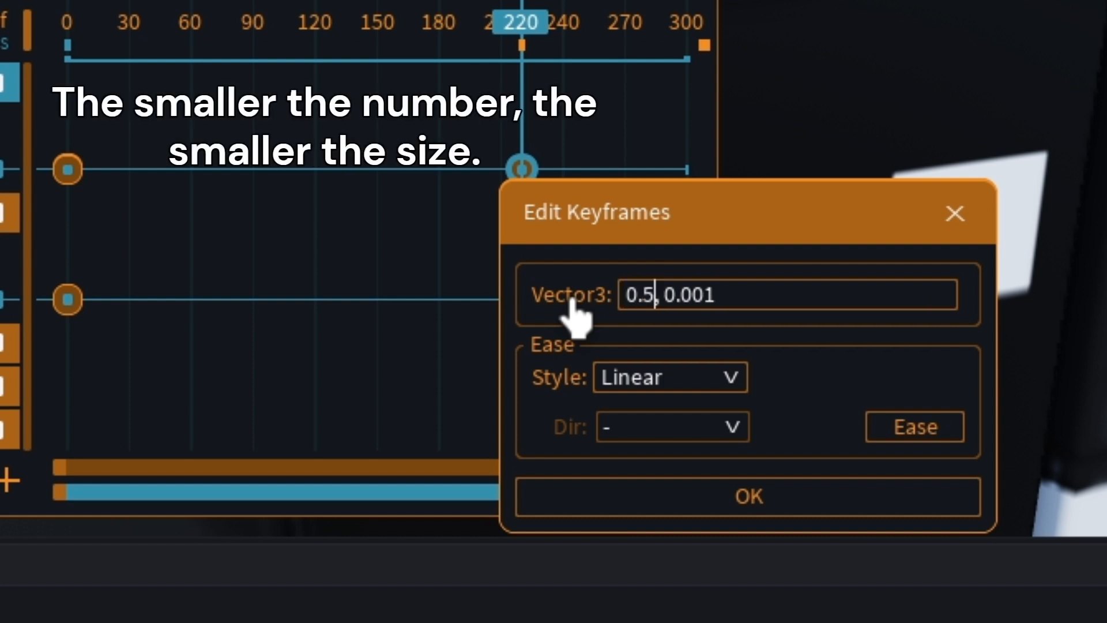
pyautogui.write(',0')
pyautogui.press('Return')
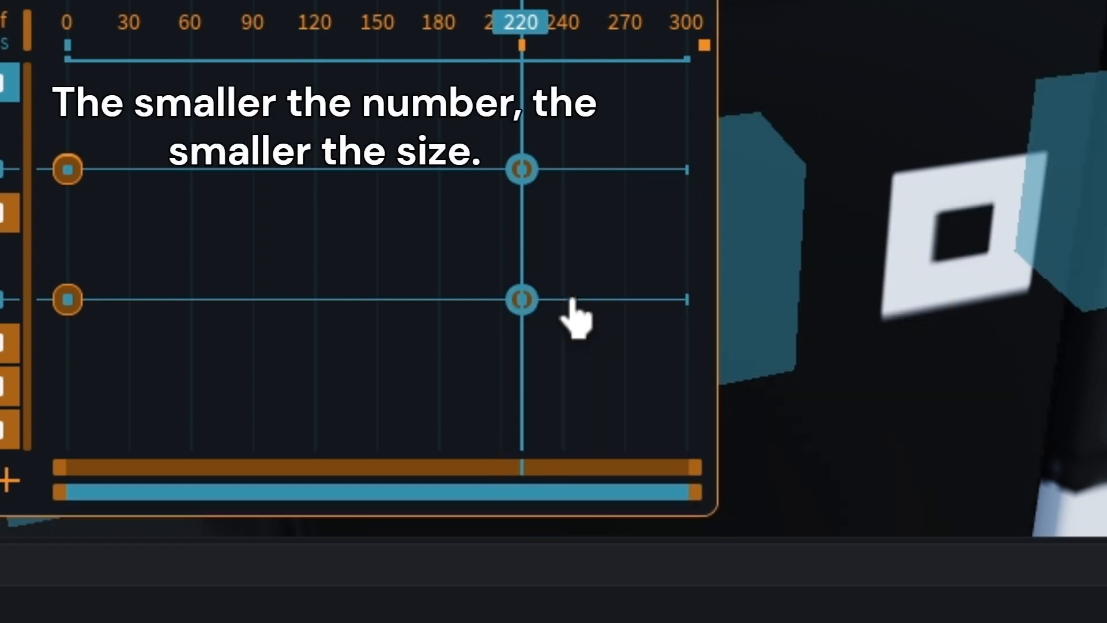
pyautogui.click(572, 298)
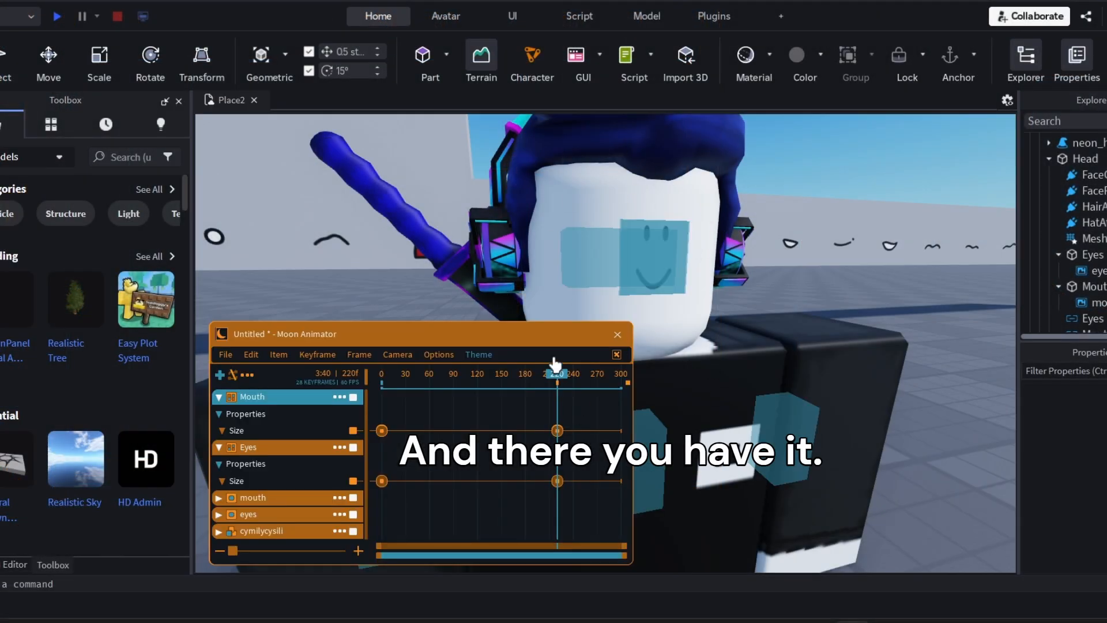
# Copy the Mouth and Eyes Size keyframes from frame 0 to frame 179
pyautogui.moveTo(555, 372); pyautogui.dragTo(524, 380)
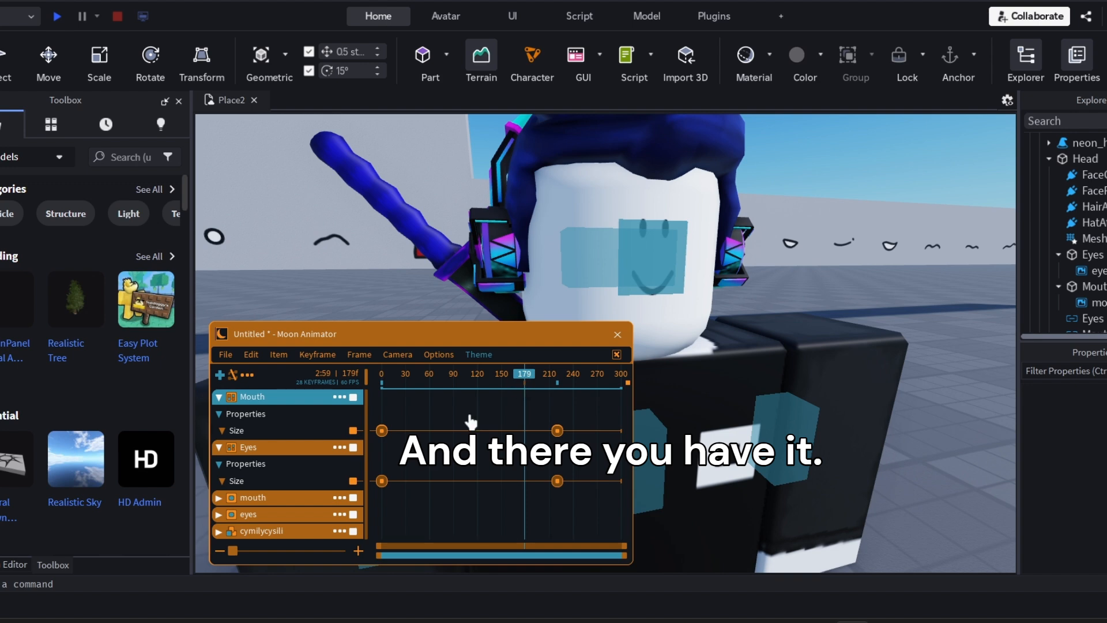
pyautogui.moveTo(414, 424); pyautogui.dragTo(374, 493)
pyautogui.hotkey('ctrl', 'c')
pyautogui.hotkey('ctrl', 'v')
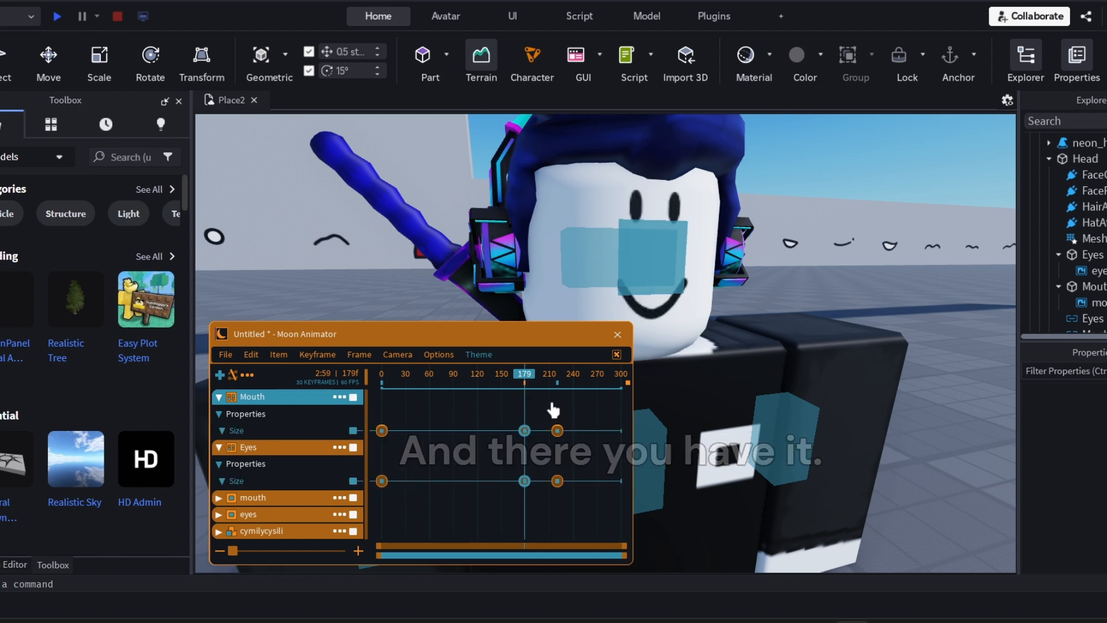
pyautogui.moveTo(525, 403); pyautogui.dragTo(535, 404)
# Play back the shrinking face from about frame 177 and scrub to frame 263
pyautogui.click(523, 376)
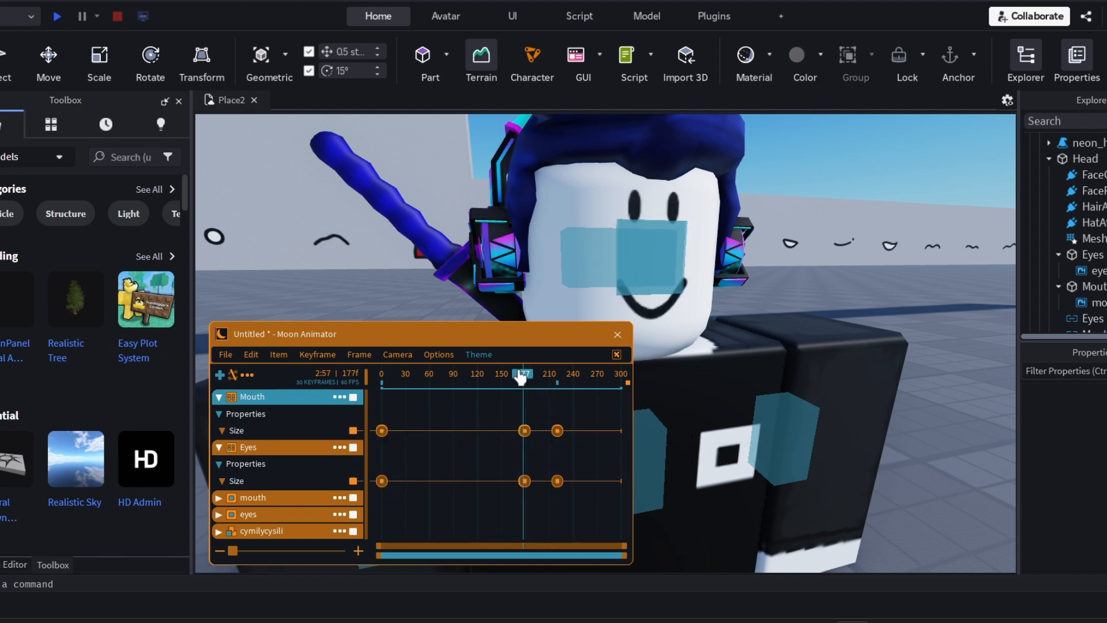
pyautogui.press('space')
pyautogui.click(521, 376)
pyautogui.press('space')
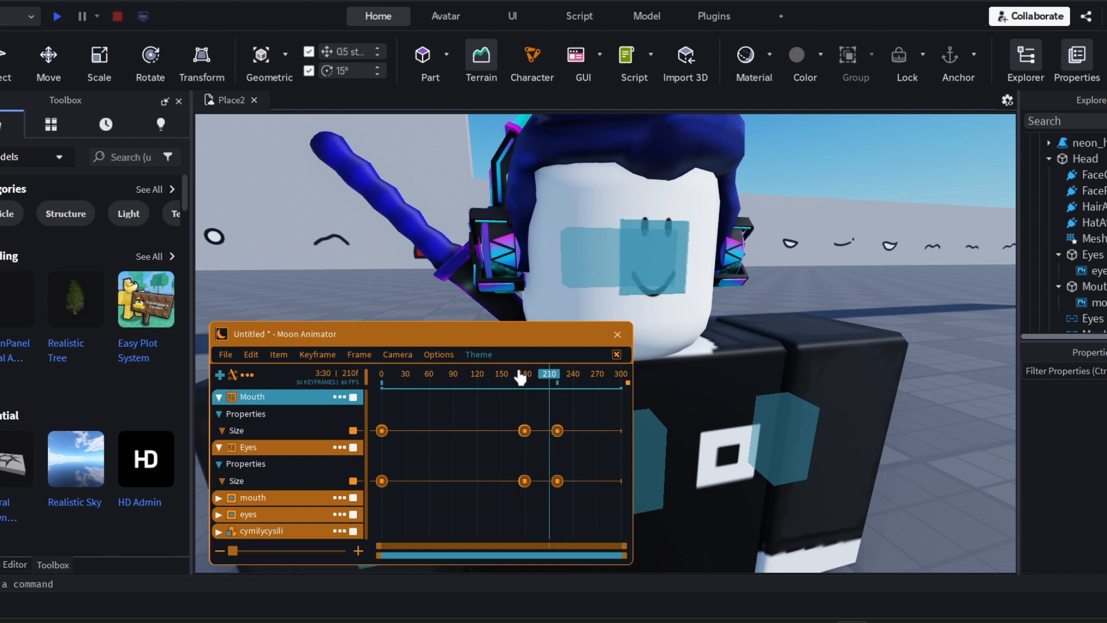
pyautogui.moveTo(521, 376); pyautogui.dragTo(593, 382)
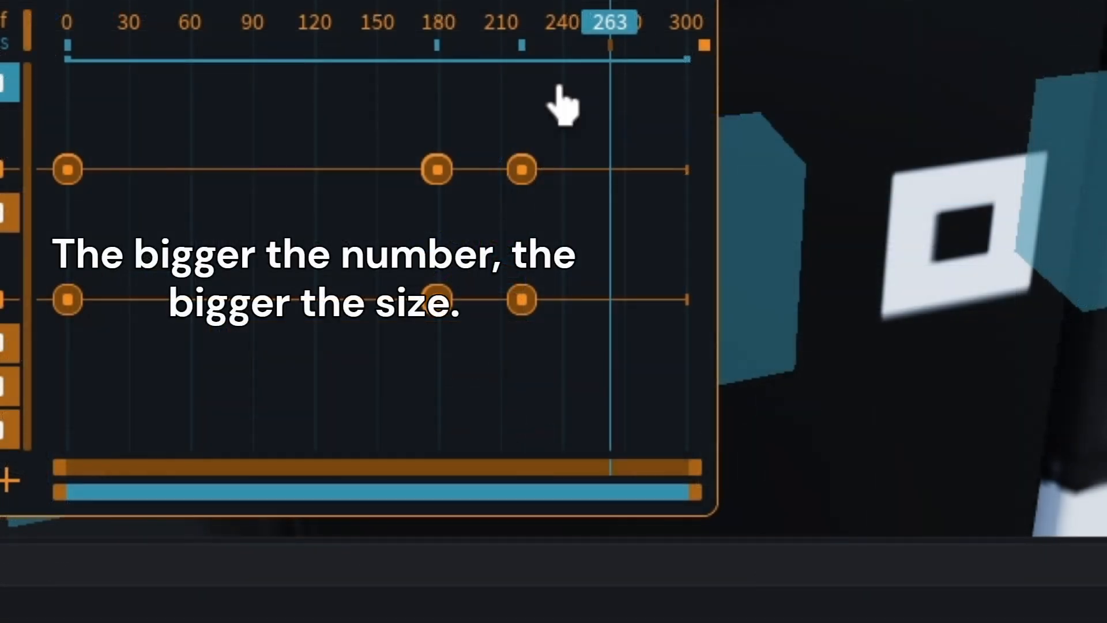
# Raise the first two Size values above 1 in the Mouth and Eyes keyframes at frame 220, keeping 0.001 as the third
pyautogui.moveTo(573, 413); pyautogui.dragTo(560, 474)
pyautogui.moveTo(528, 279); pyautogui.dragTo(496, 313)
pyautogui.press('7')
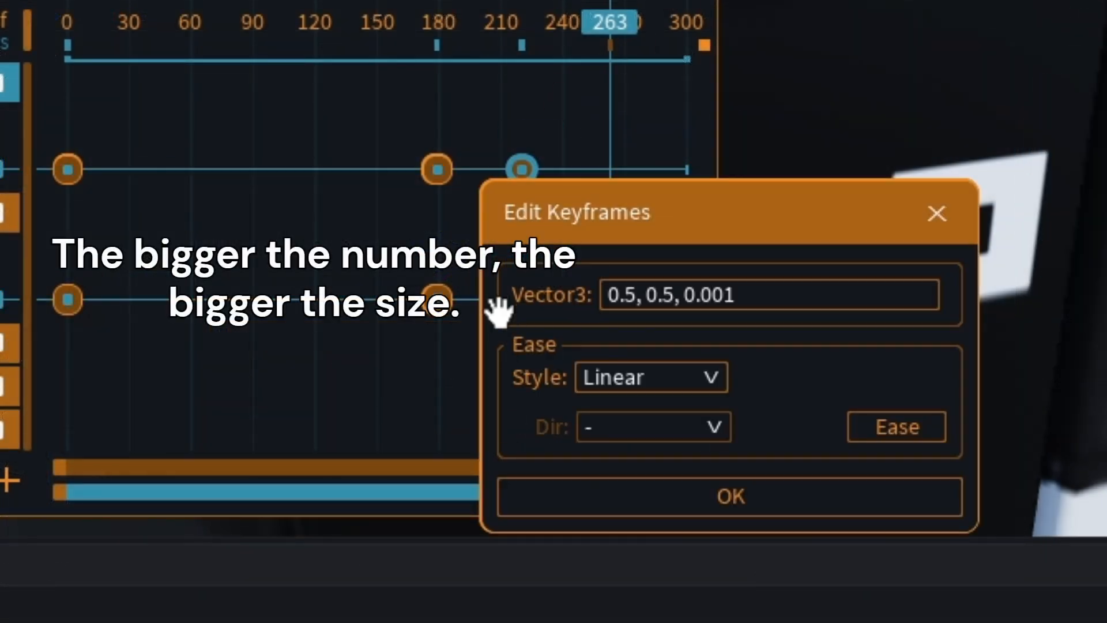
pyautogui.moveTo(671, 297); pyautogui.dragTo(550, 328)
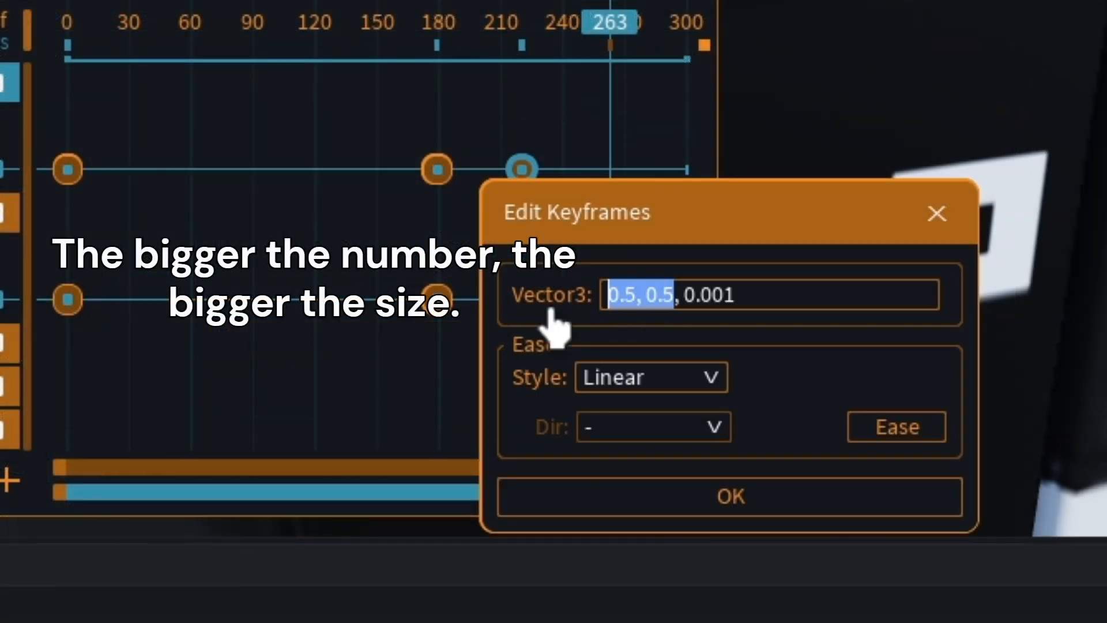
pyautogui.write('1,4')
pyautogui.press('BackSpace')
pyautogui.write('5')
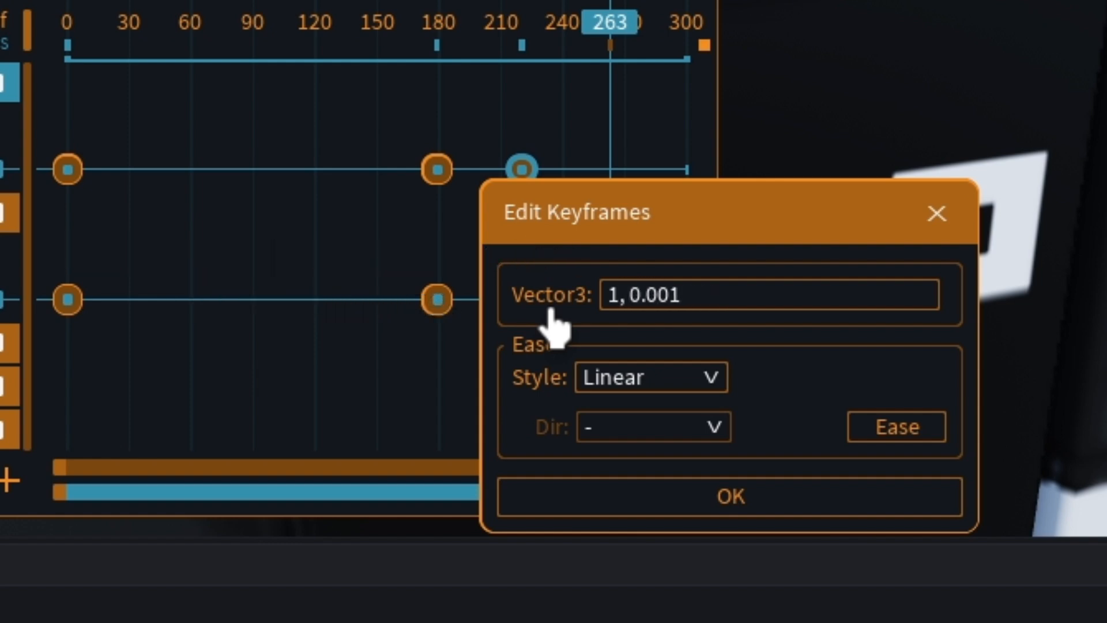
pyautogui.press('Return')
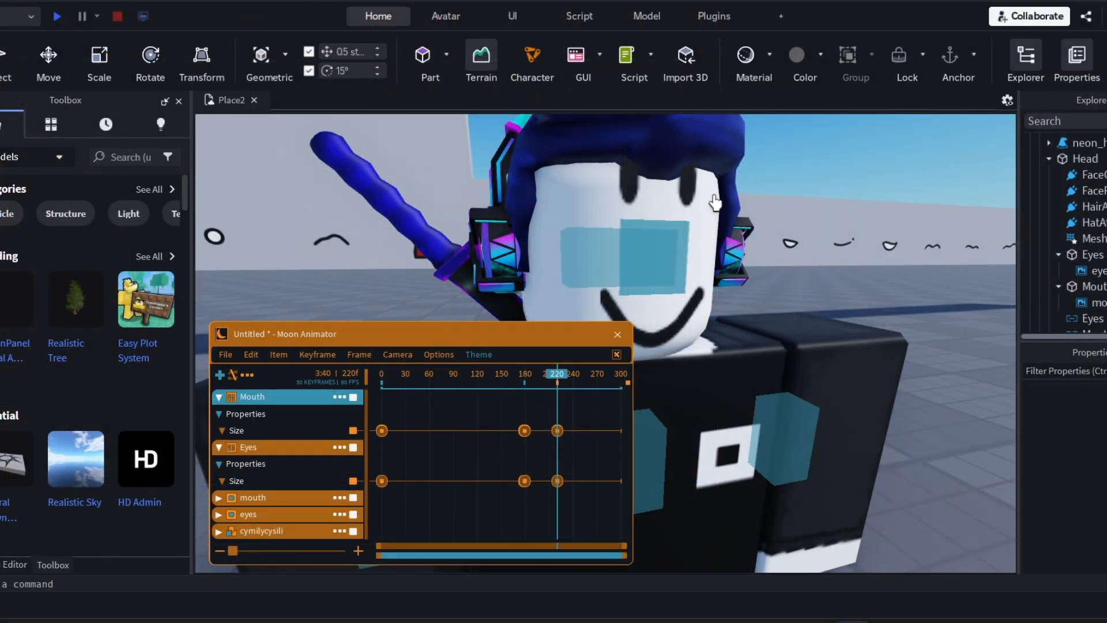
# Play back the enlarging face from before frame 179 and scrub back over it to frame 187
pyautogui.click(514, 378)
pyautogui.press('space')
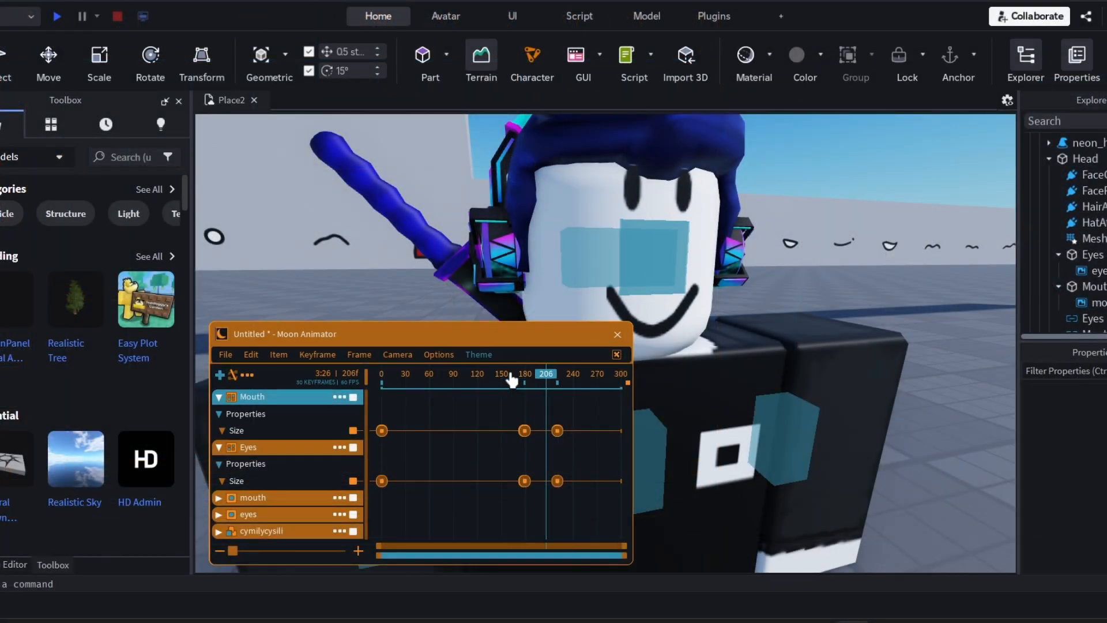
pyautogui.click(584, 392)
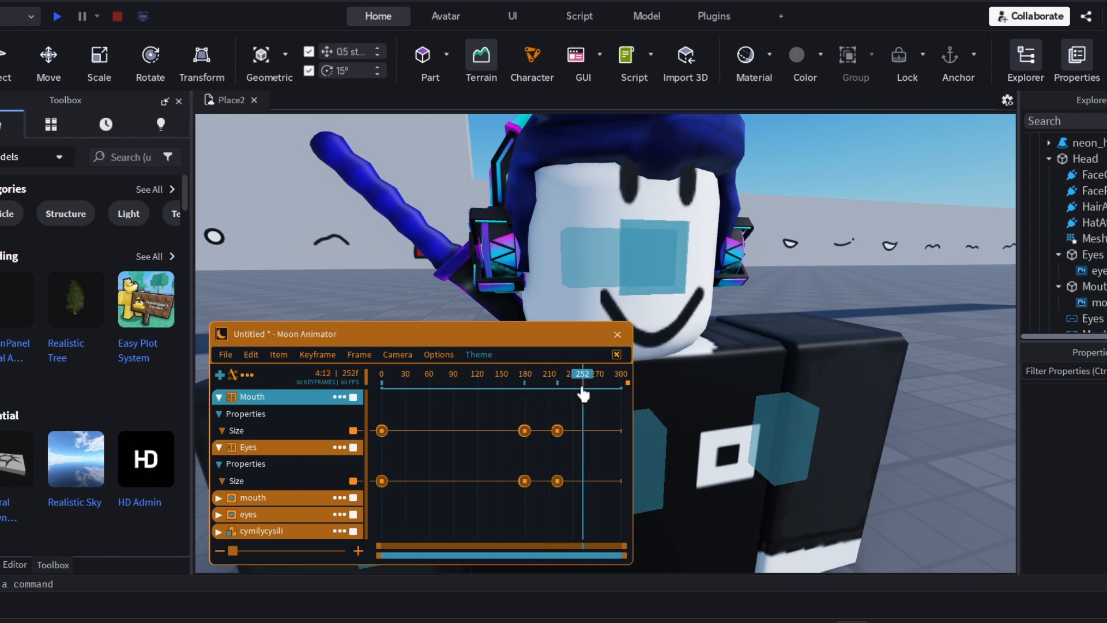
pyautogui.moveTo(584, 394); pyautogui.dragTo(532, 401)
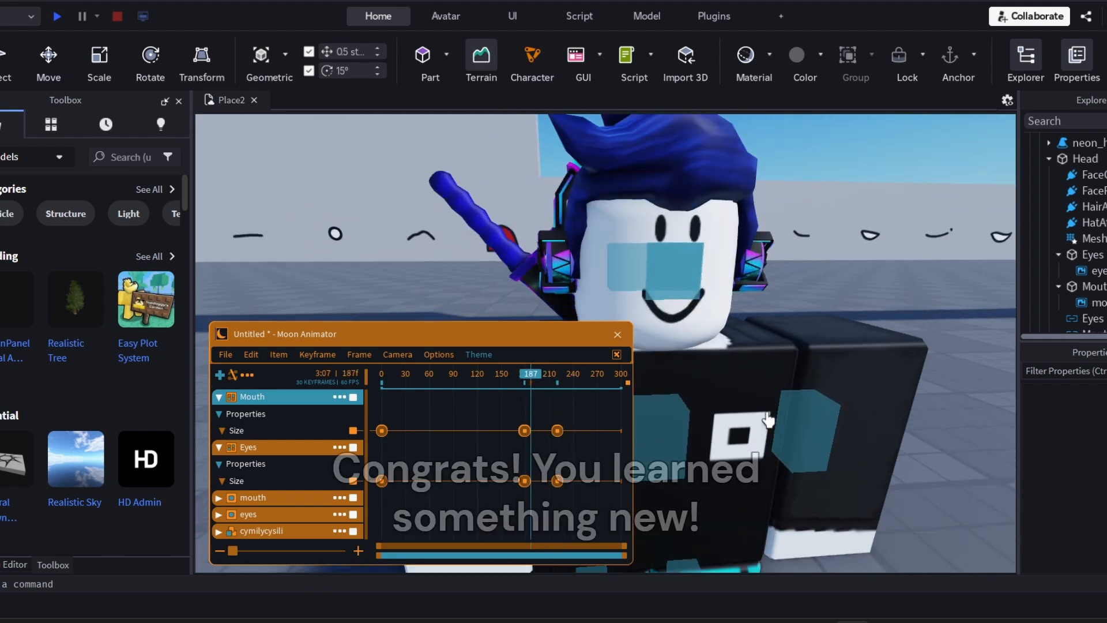
# Check the face size animation from farther away at frames 0, 179 and 220
pyautogui.click(543, 381)
pyautogui.moveTo(544, 381); pyautogui.dragTo(544, 381)
pyautogui.moveTo(779, 384); pyautogui.dragTo(779, 383, button='right')
pyautogui.moveTo(545, 381); pyautogui.dragTo(206, 354)
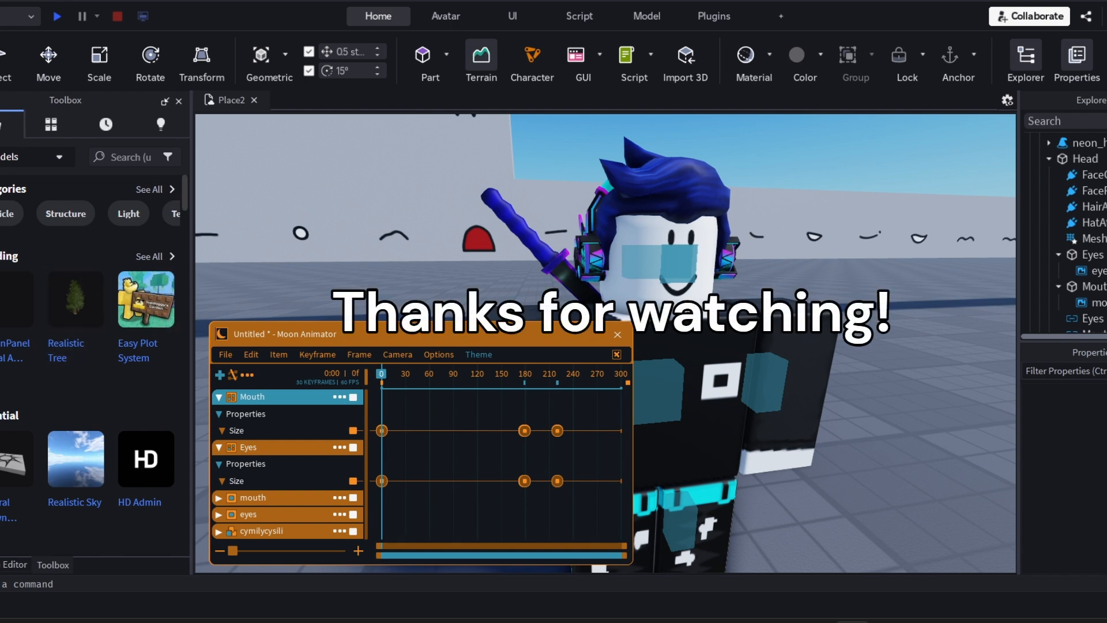
pyautogui.click(514, 371)
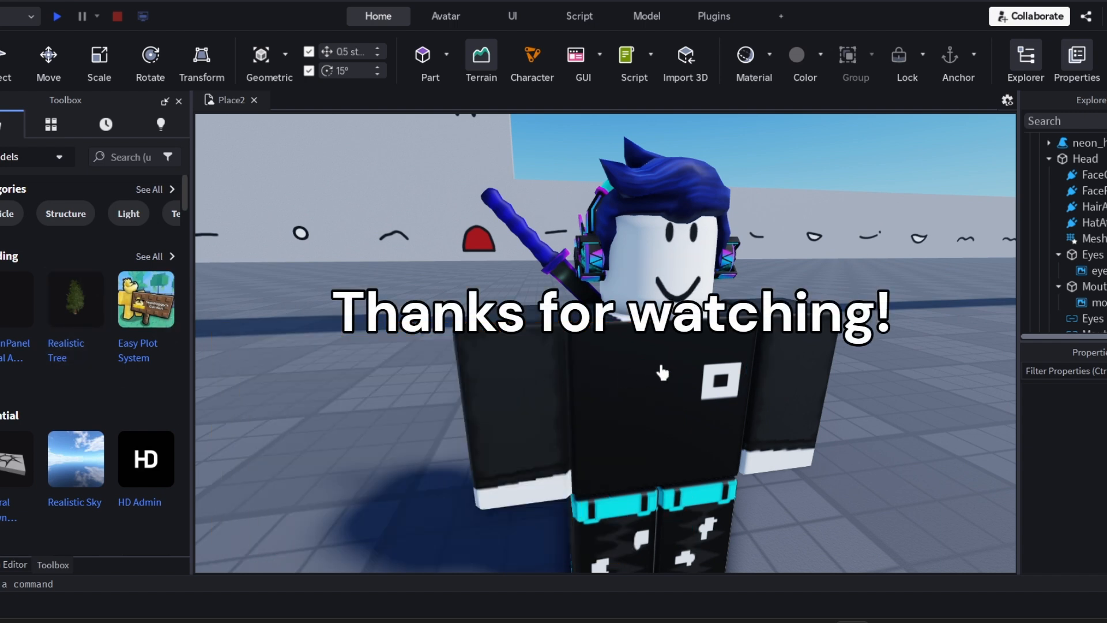
pyautogui.rightClick(662, 372)
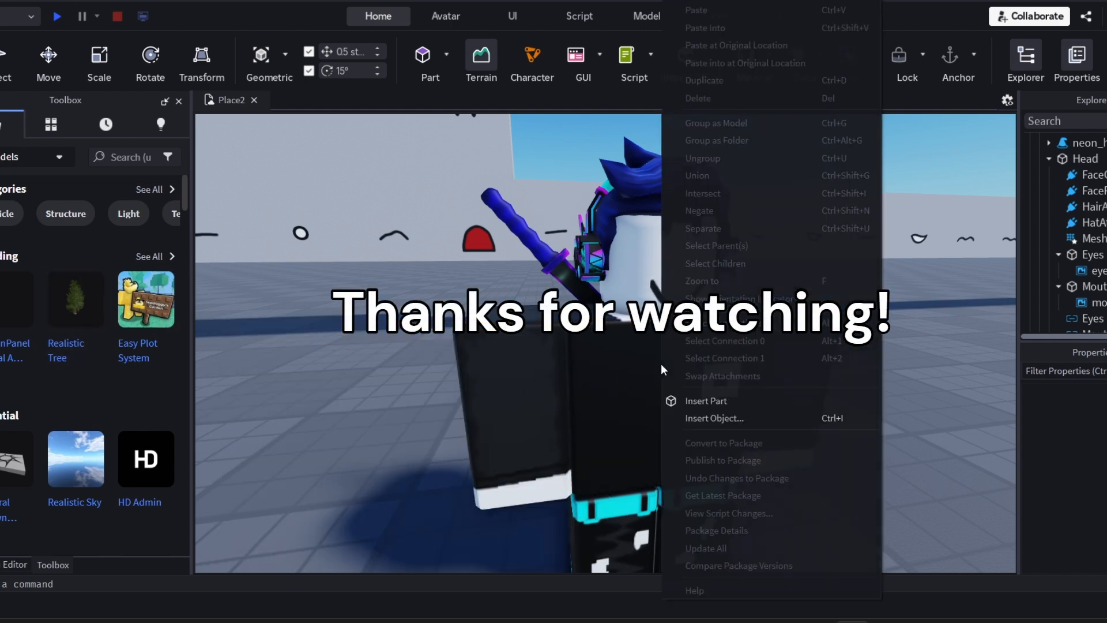
pyautogui.click(612, 395)
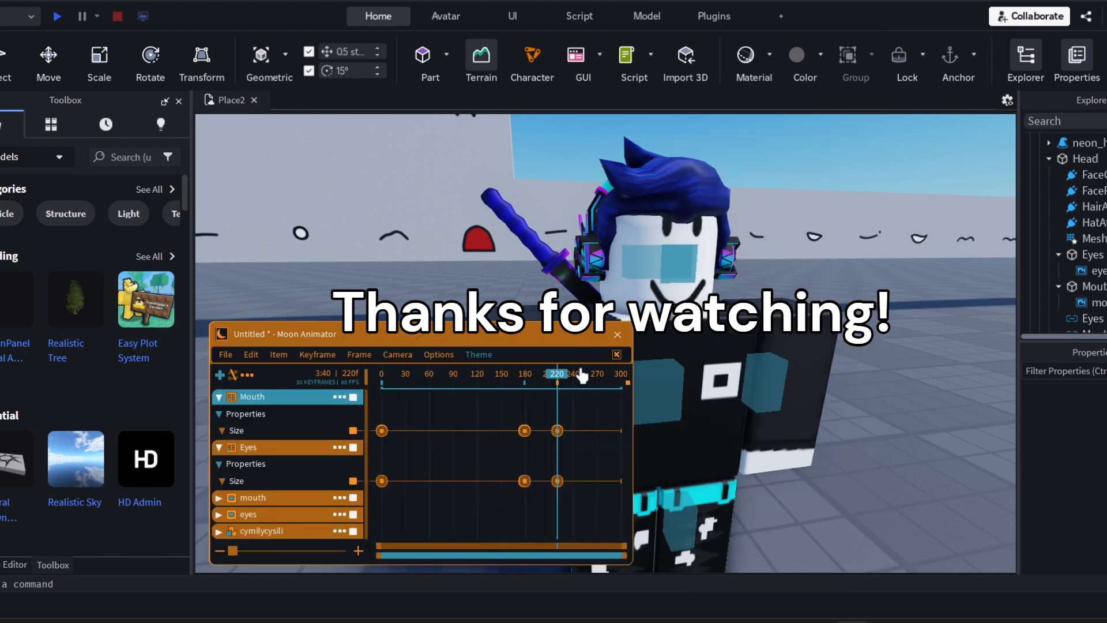
pyautogui.click(523, 380)
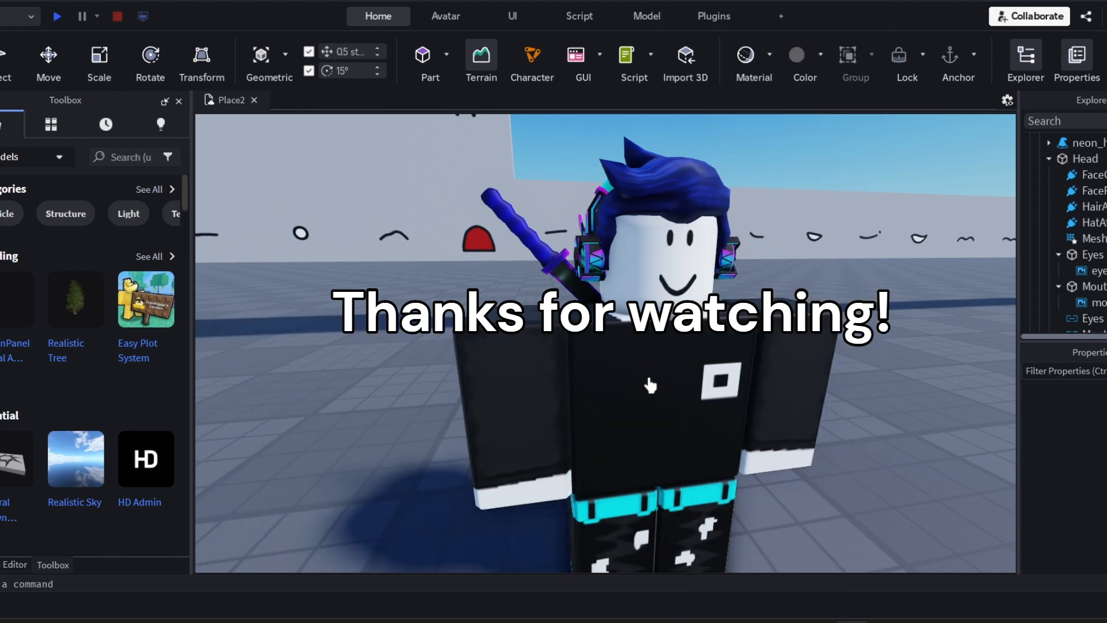
pyautogui.rightClick(650, 375)
pyautogui.press('Escape')
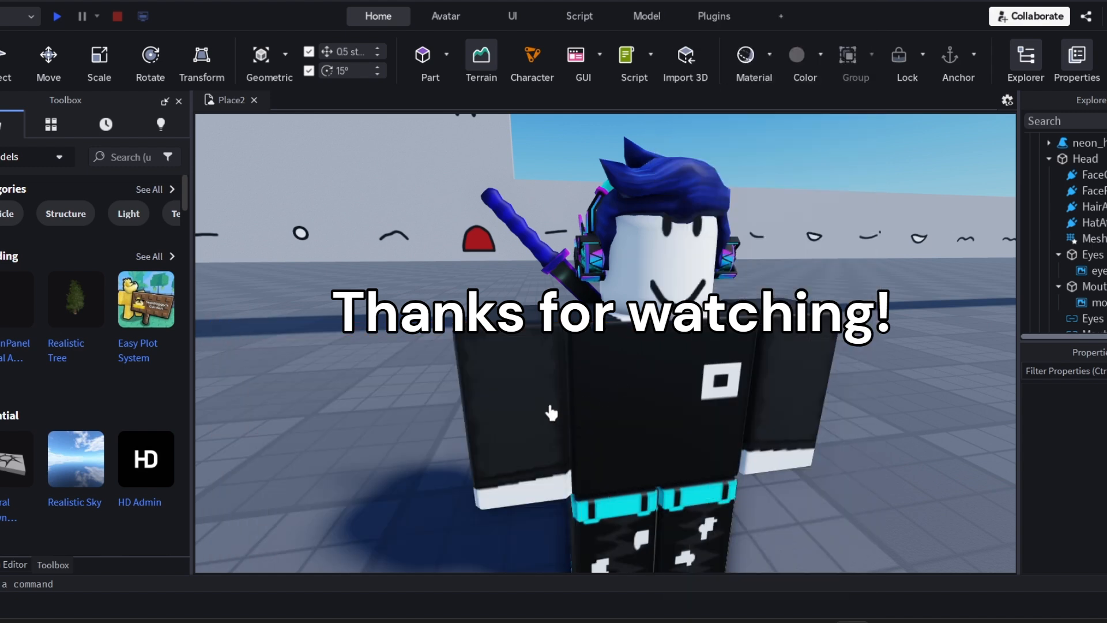